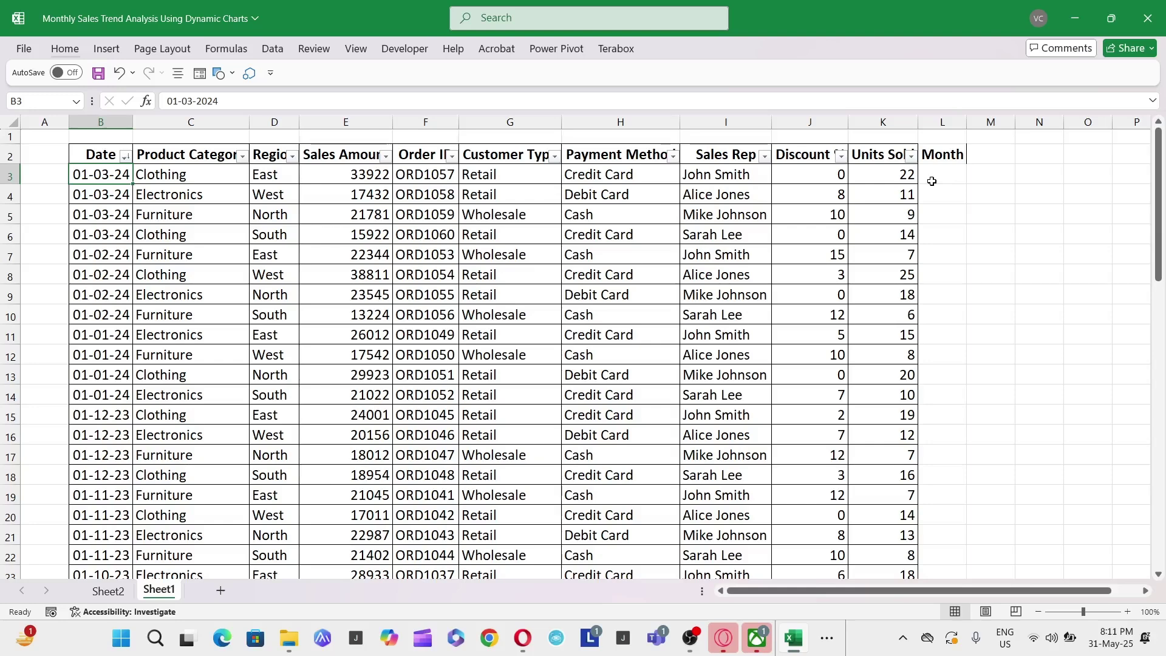
# Enter a TEXT formula in L3 that returns the month of the date in B3 using the format "mmm".
pyautogui.click(925, 170)
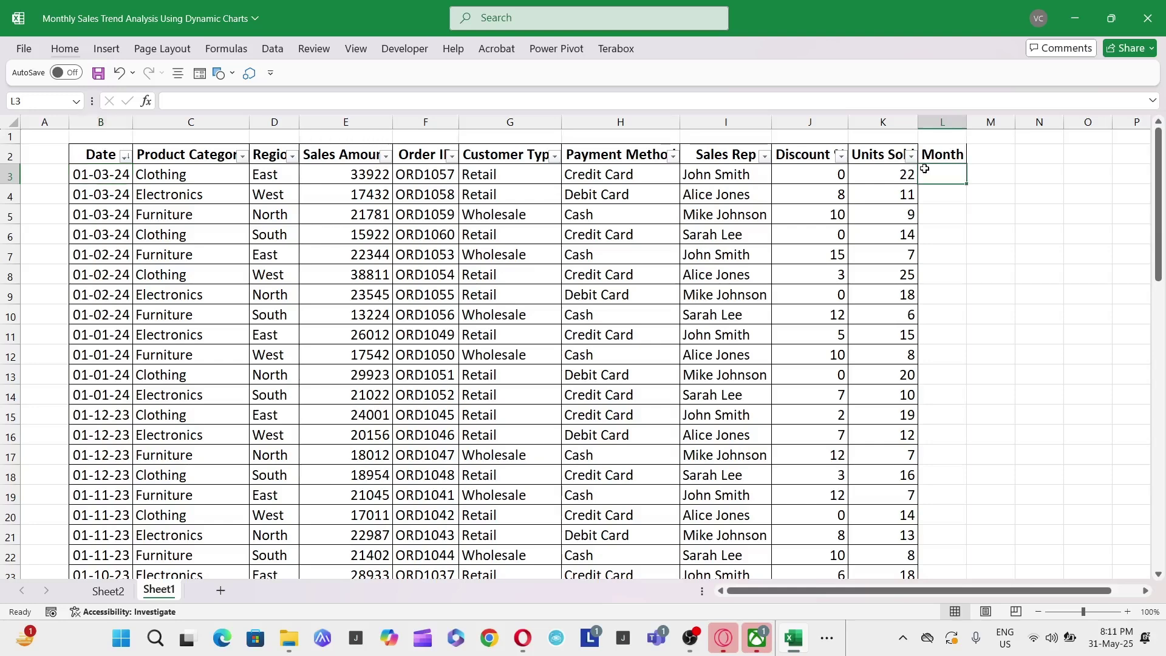
pyautogui.write('+t')
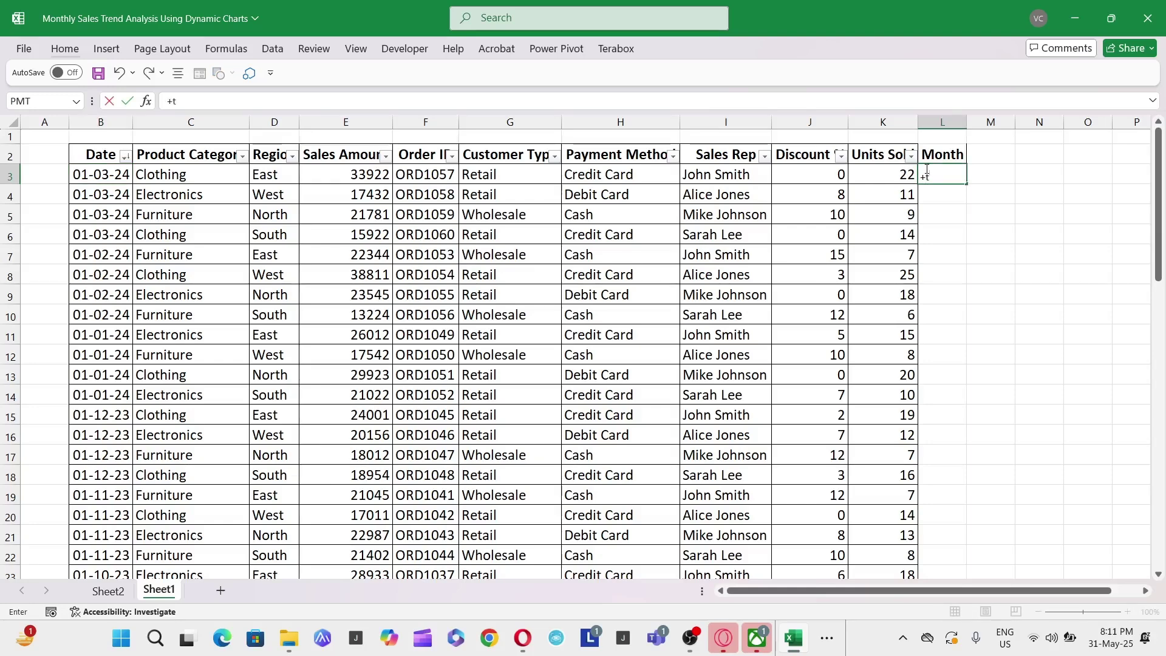
pyautogui.write('em')
pyautogui.press('BackSpace')
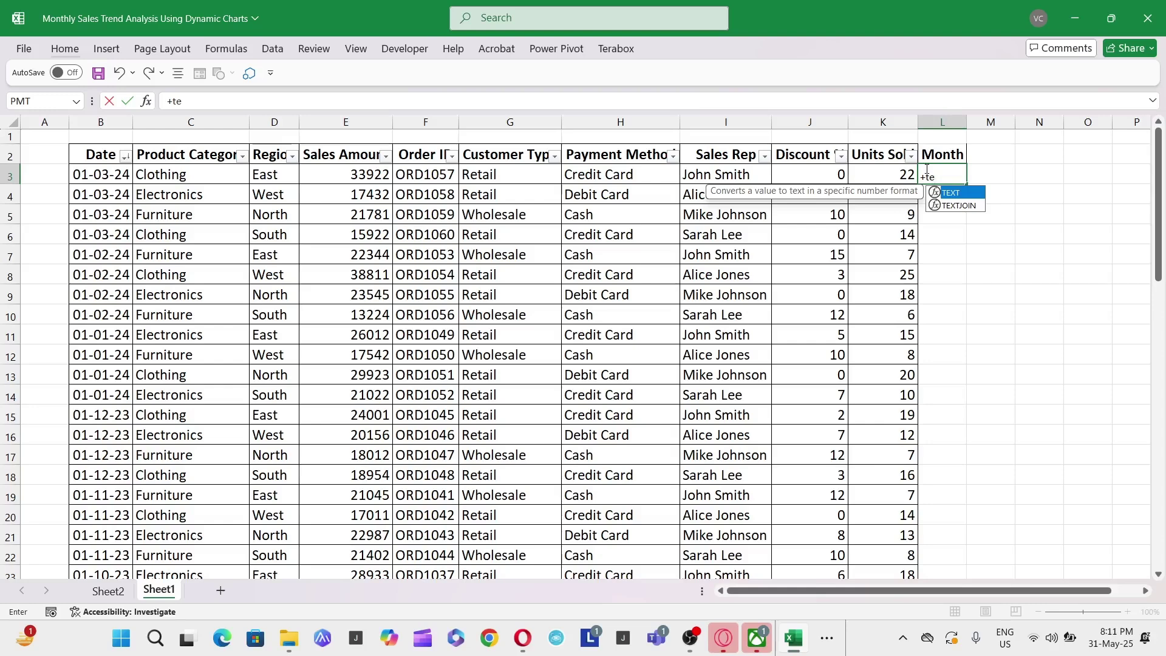
pyautogui.press('Tab')
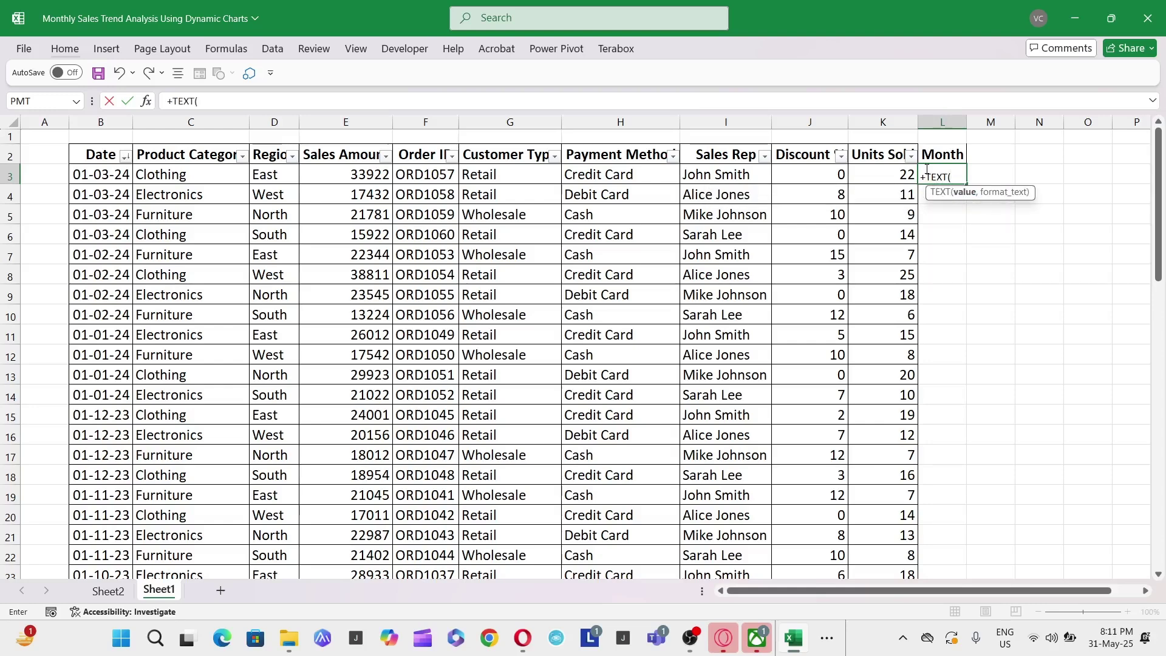
pyautogui.click(103, 176)
pyautogui.write(',')
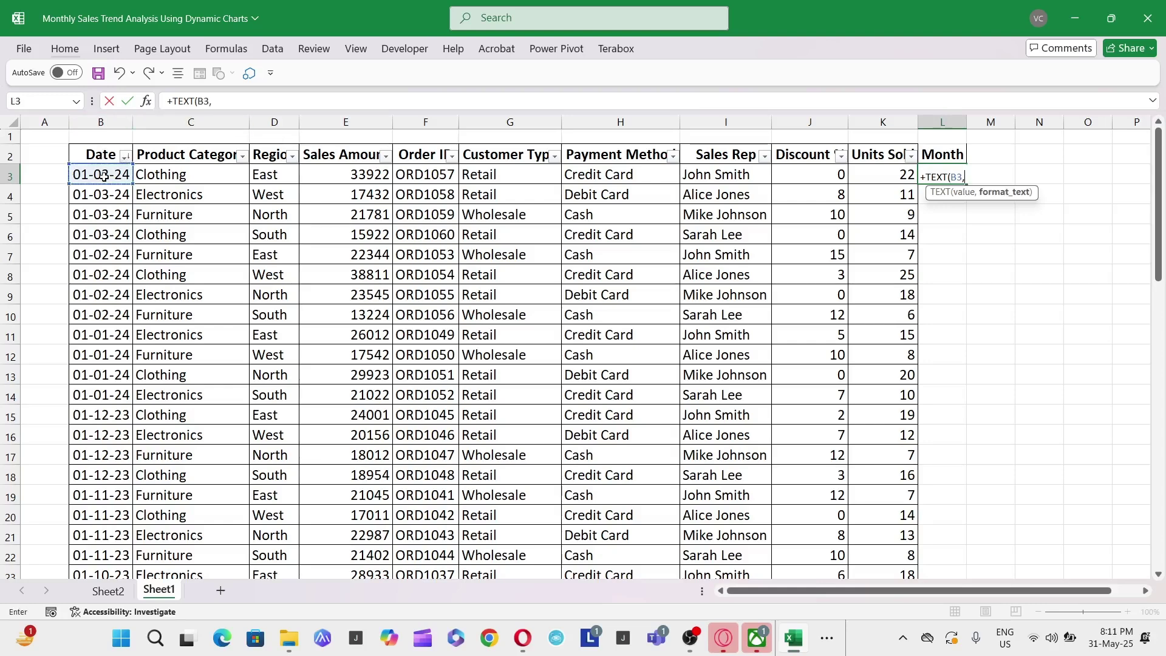
pyautogui.write('"mmm"')
pyautogui.press('Return')
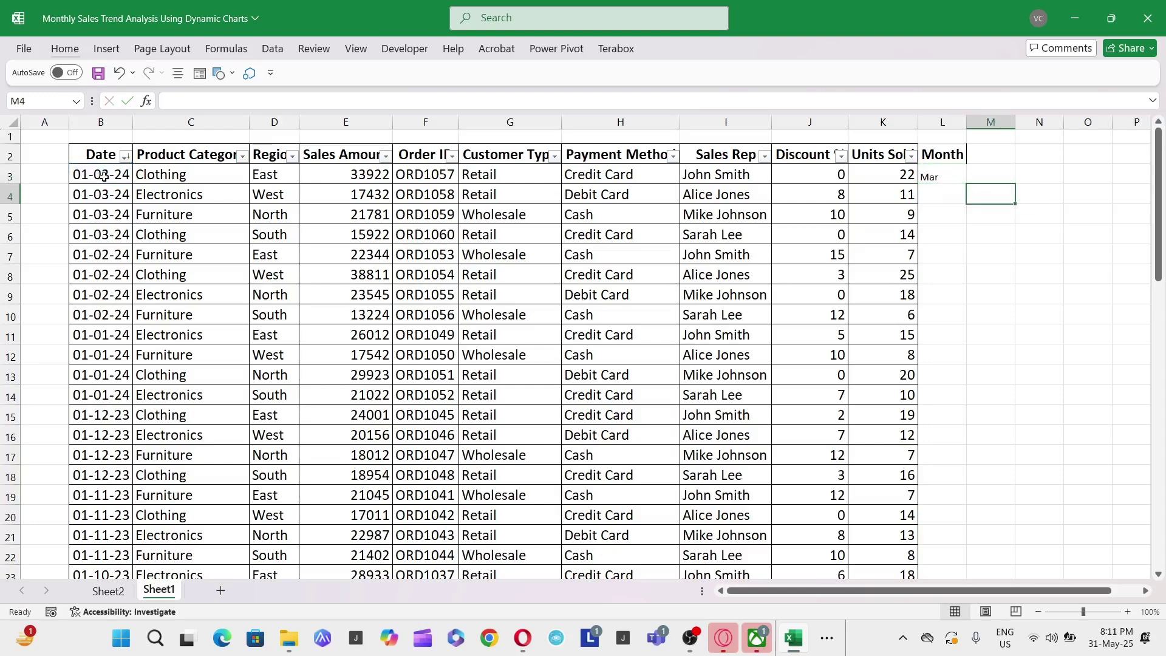
# Copy the L3 month formula down the Month column to the last data row, L62.
pyautogui.press('Up')
pyautogui.hotkey('ctrl', 'c')
pyautogui.press('Left')
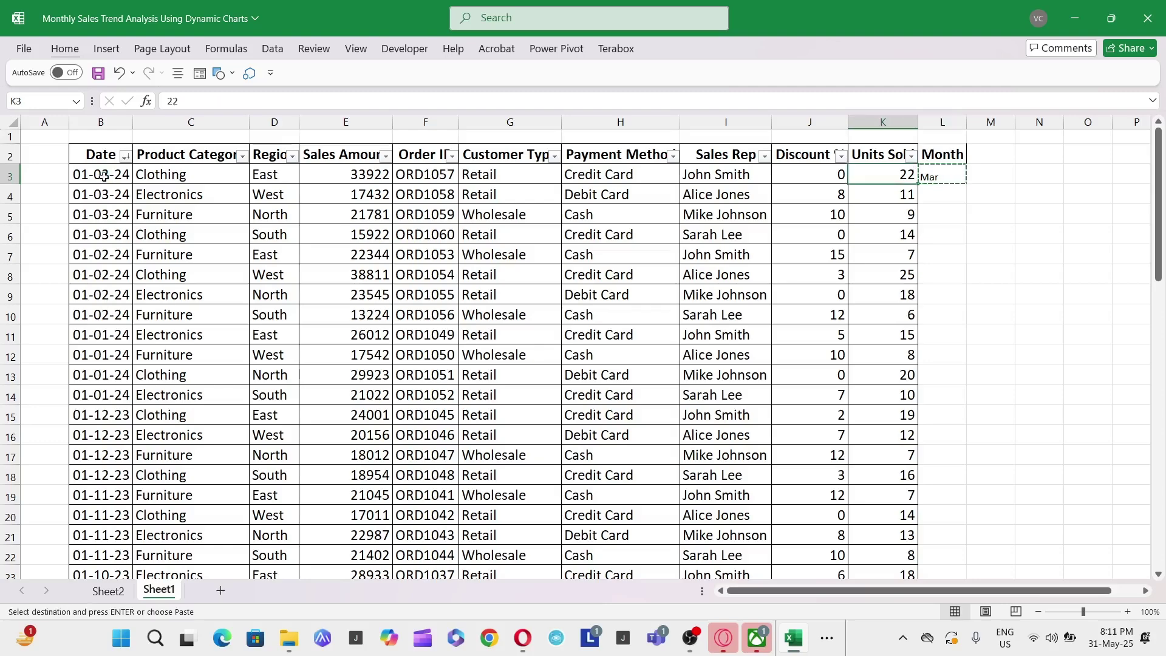
pyautogui.hotkey('ctrl', 'Down')
pyautogui.press('Right')
pyautogui.hotkey('ctrl', 'shift', 'Up')
pyautogui.press('Return')
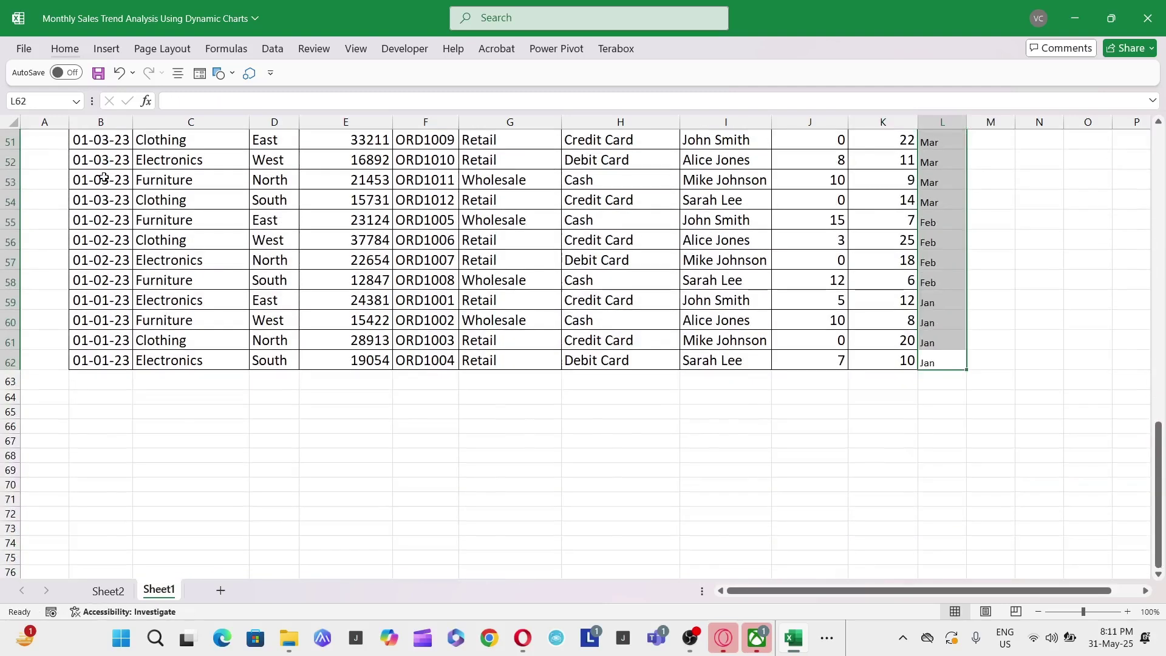
# Set the font size of the entire Month column L to 15.
pyautogui.hotkey('ctrl', 'Up')
pyautogui.hotkey('ctrl', 'Up')
pyautogui.hotkey('ctrl', 'space')
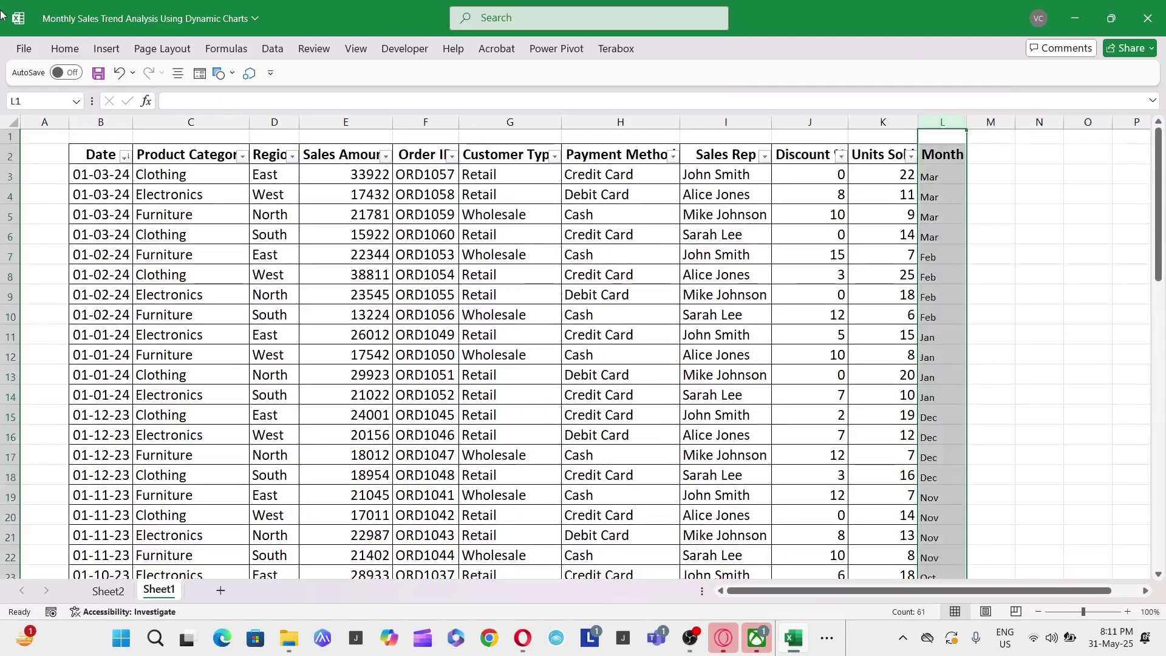
pyautogui.click(65, 48)
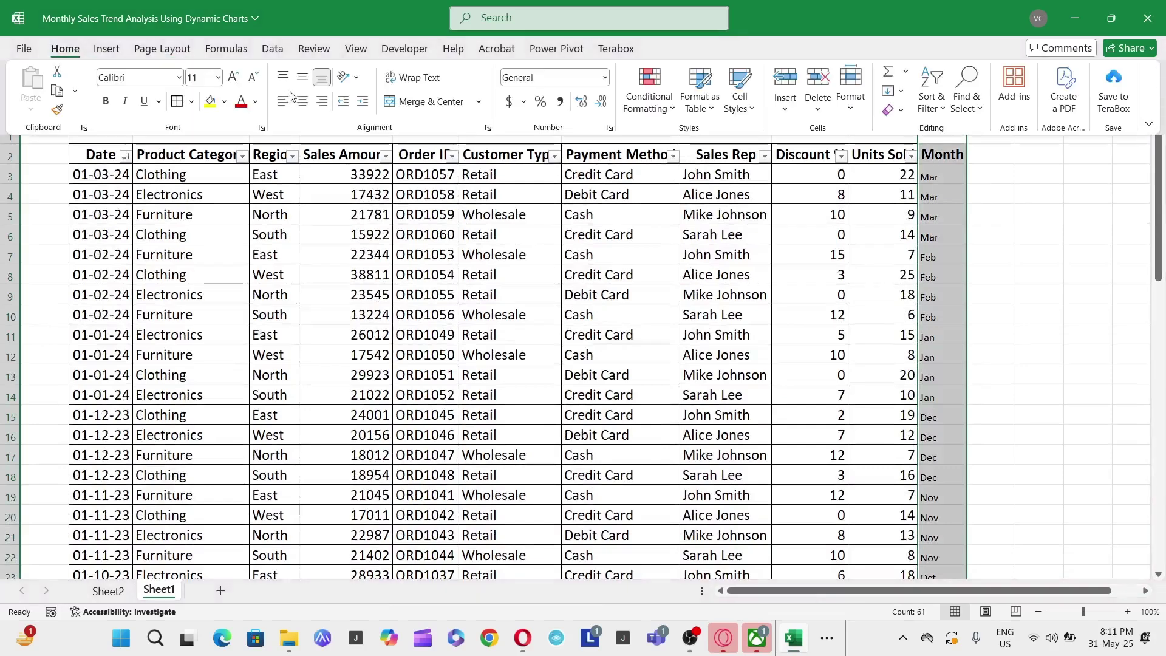
pyautogui.click(196, 81)
pyautogui.write('2')
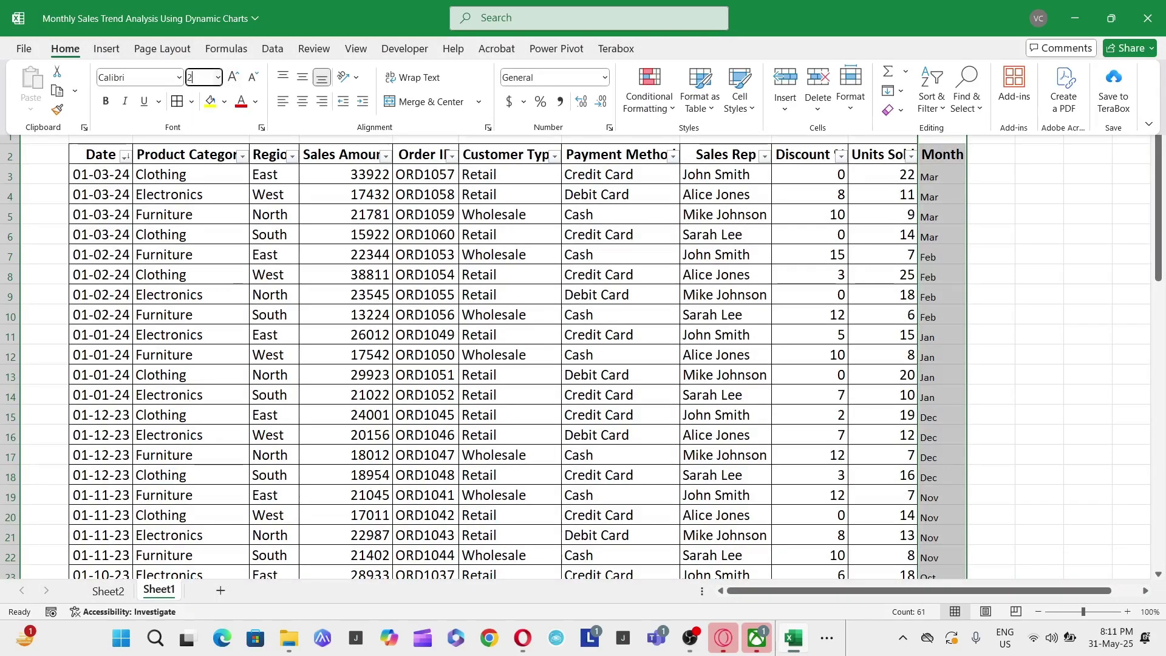
pyautogui.write('5')
pyautogui.press('Return')
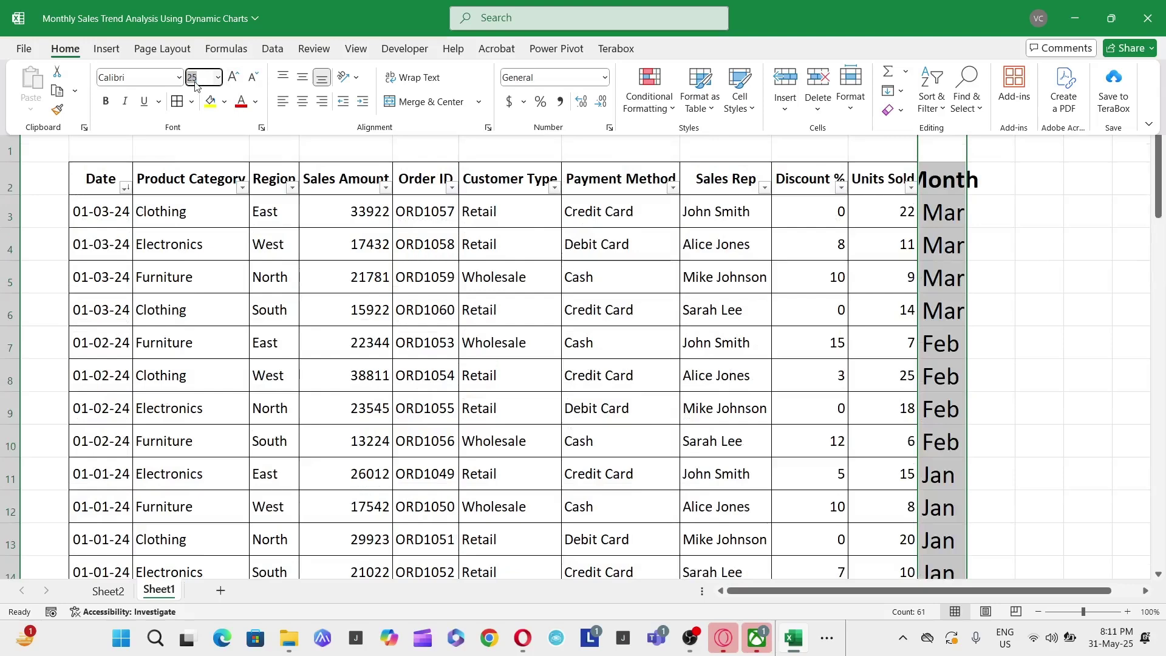
pyautogui.write('15')
pyautogui.press('Return')
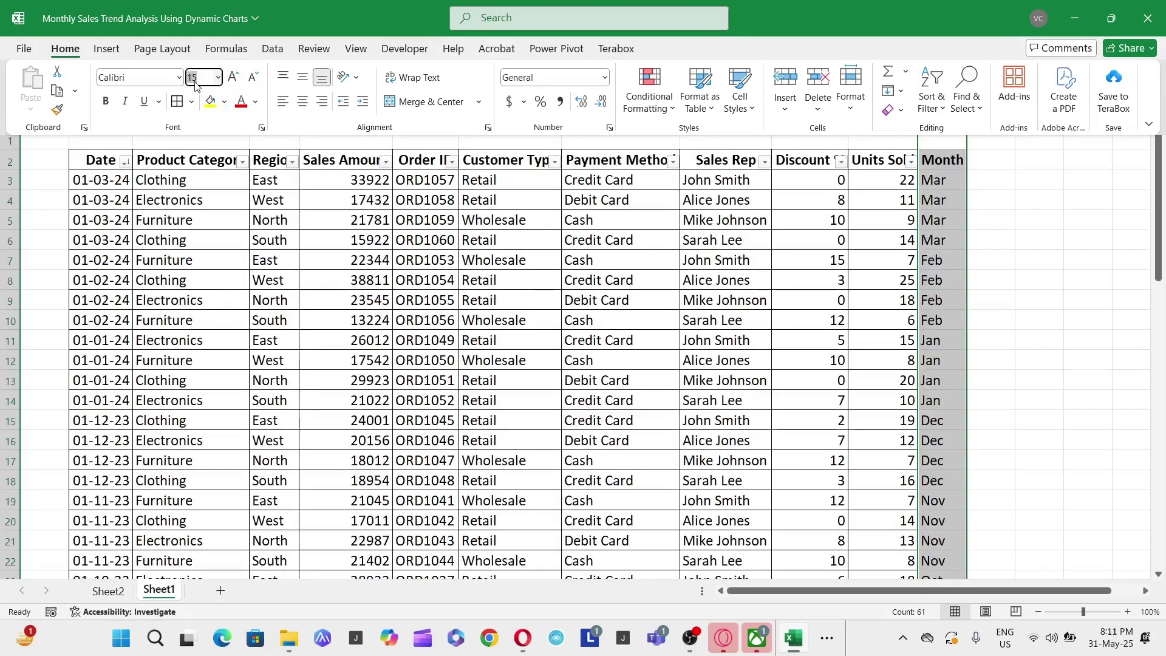
pyautogui.click(816, 249)
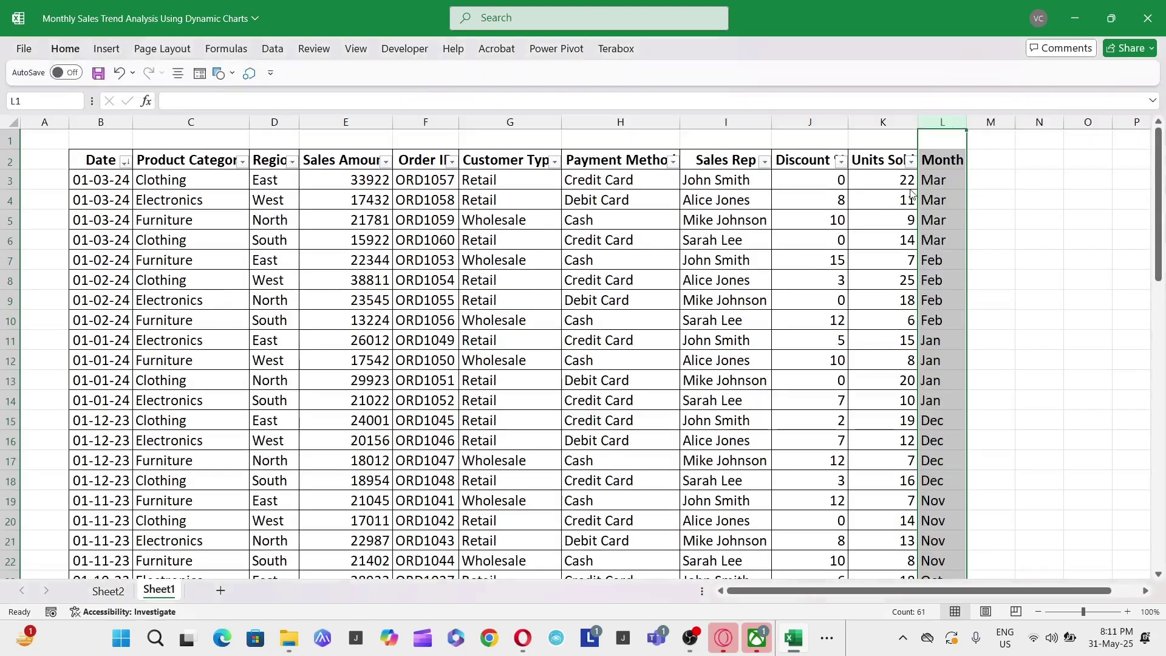
# Convert the whole sales data range, from the Date header in B2 through the Month column, into an Excel table.
pyautogui.click(931, 159)
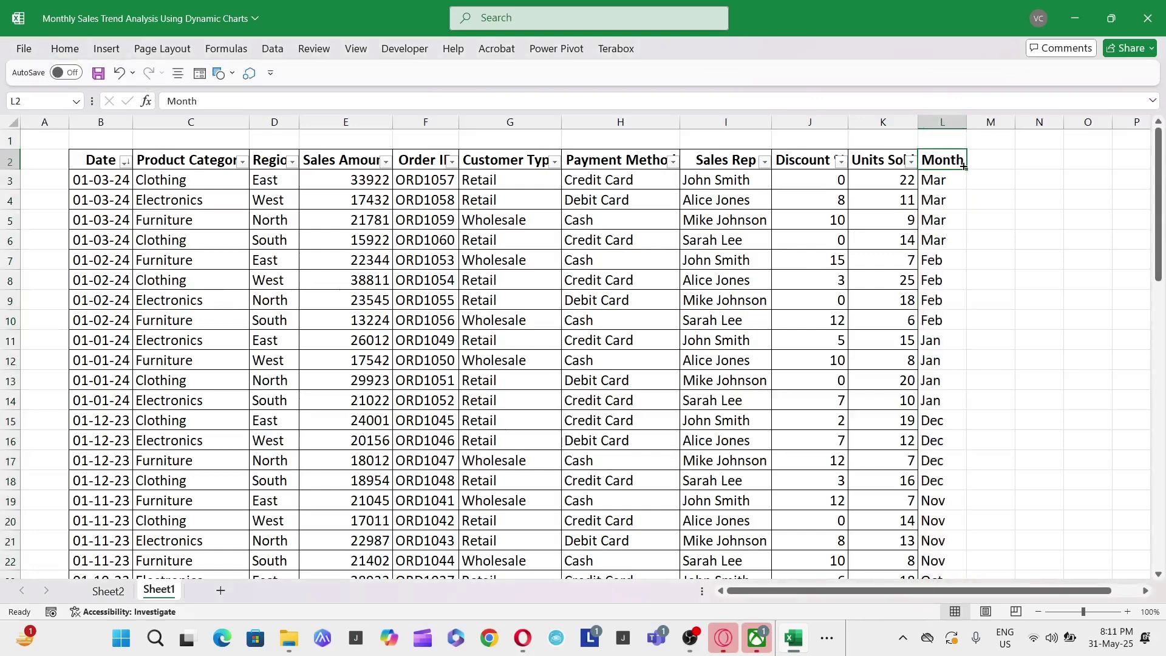
pyautogui.click(87, 159)
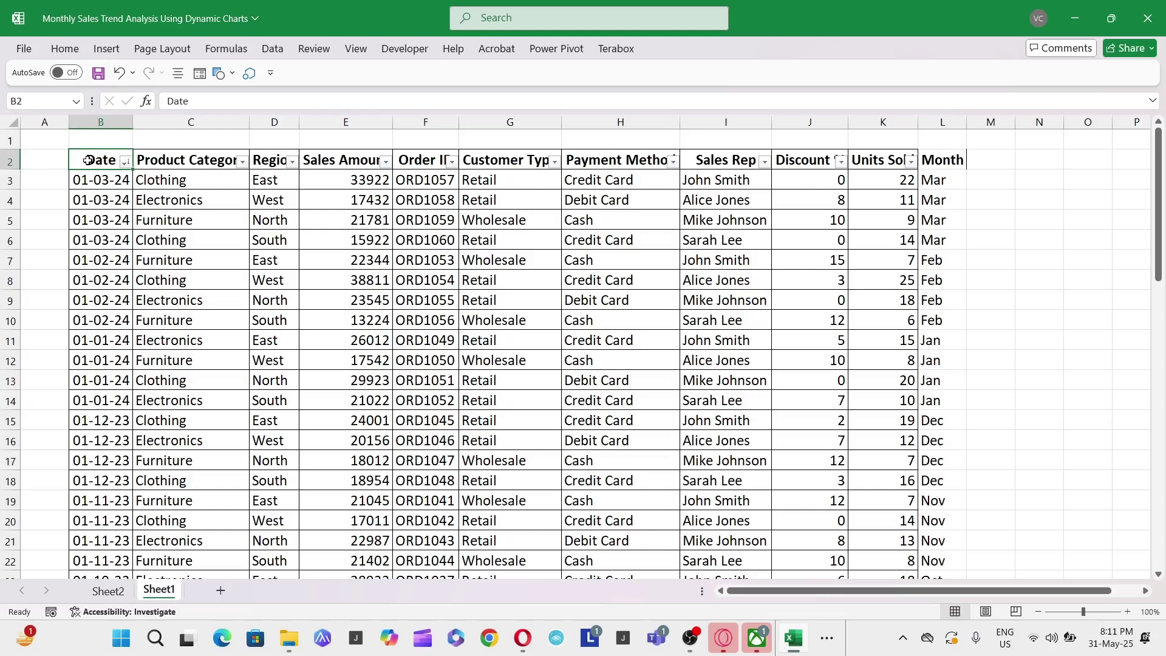
pyautogui.hotkey('ctrl', 'shift', 'Right')
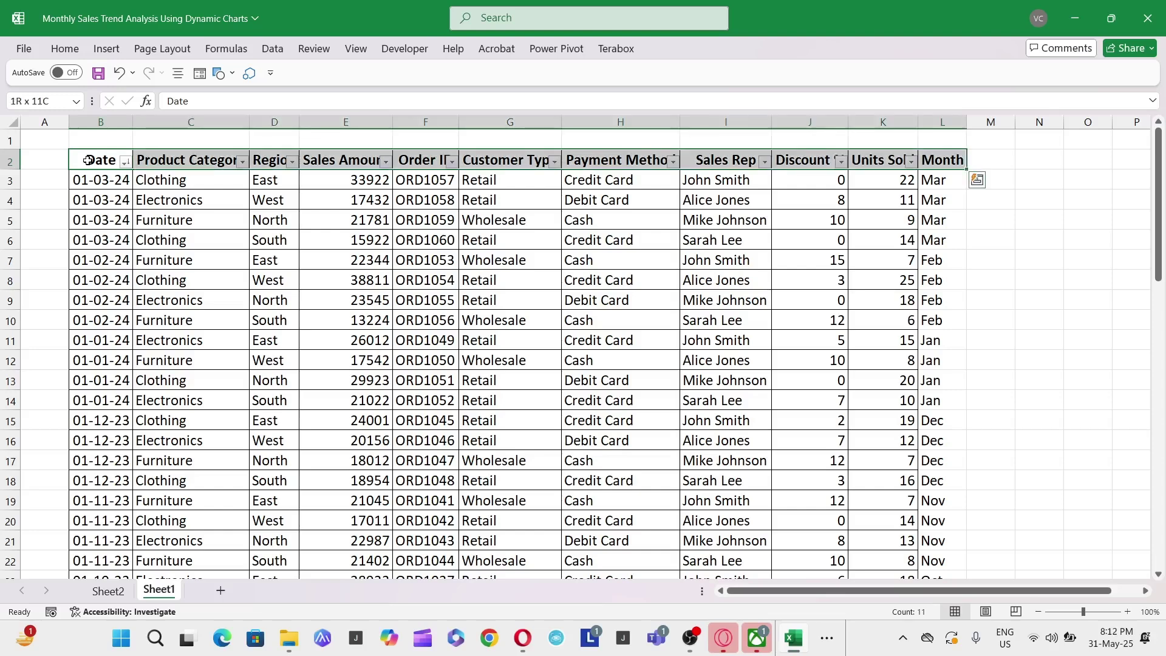
pyautogui.hotkey('ctrl', 'shift', 'Down')
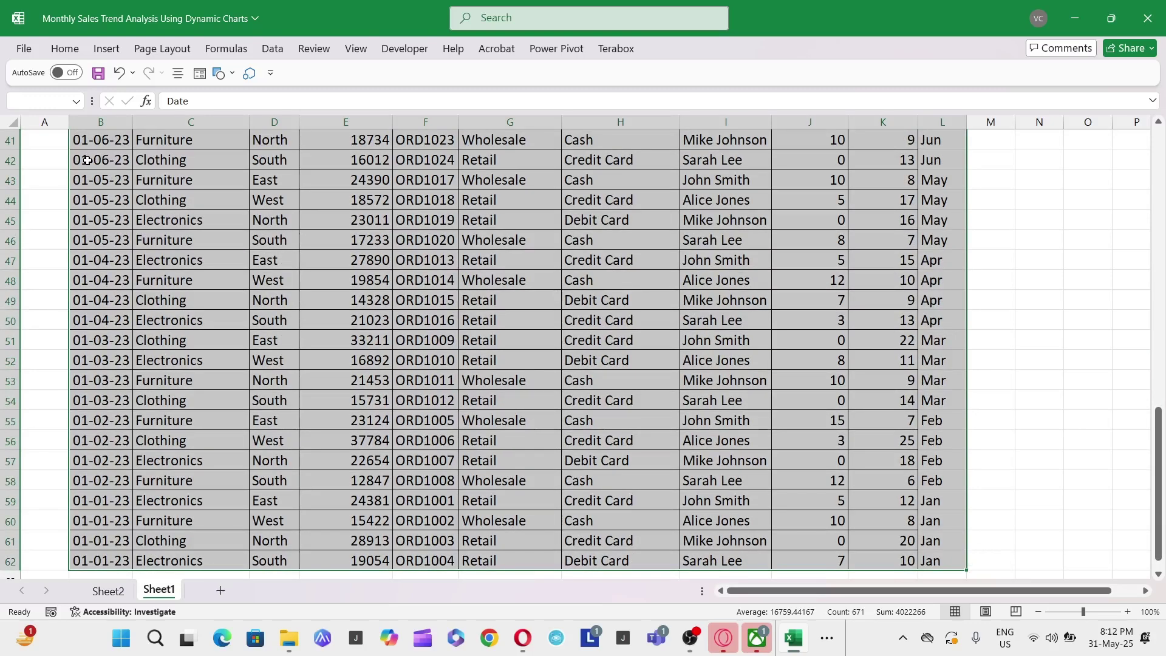
pyautogui.hotkey('ctrl', 't')
pyautogui.press('Return')
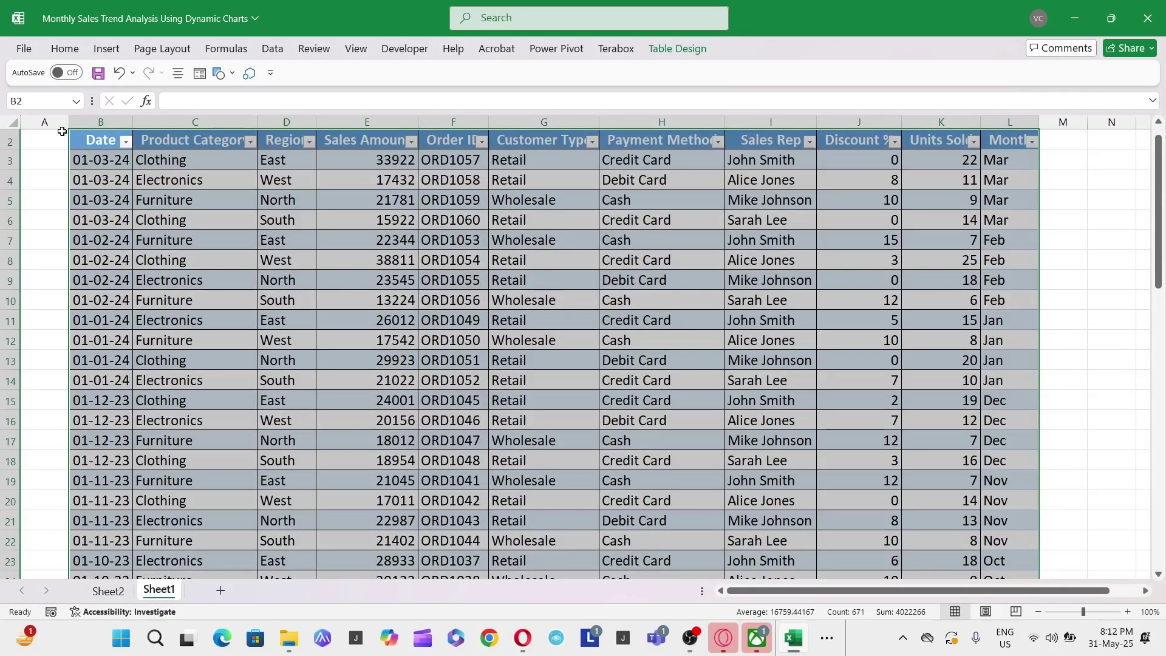
# Start a PivotTable from a table or range, located at cell D9 of Sheet2.
pyautogui.click(107, 592)
pyautogui.click(204, 333)
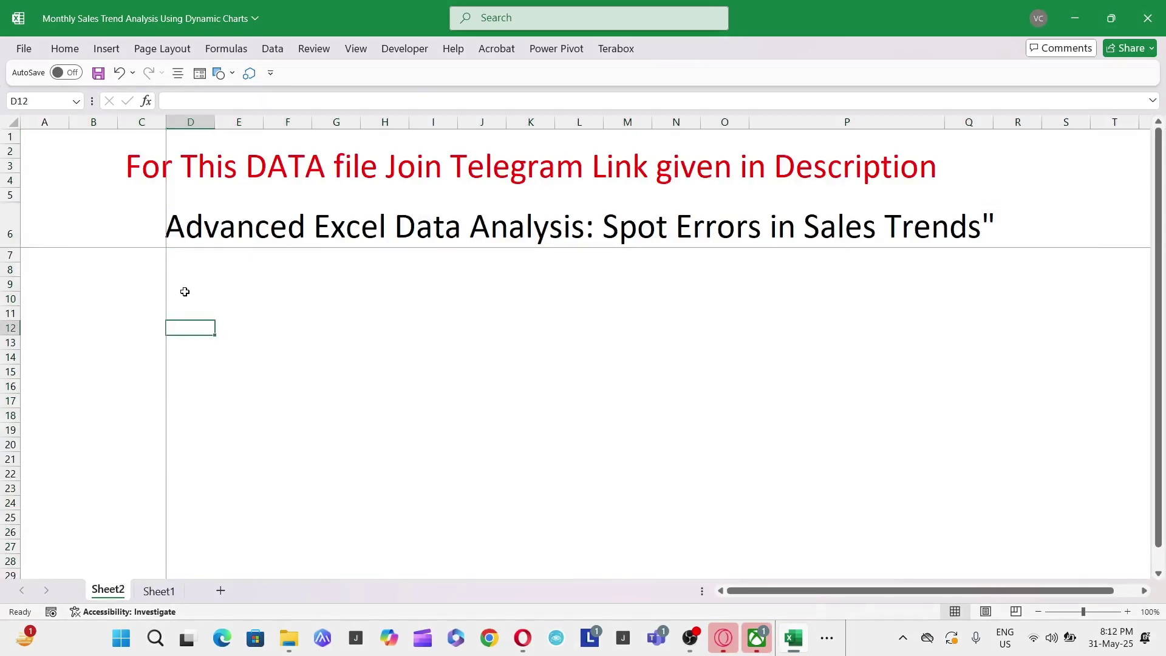
pyautogui.click(184, 291)
pyautogui.press('alt')
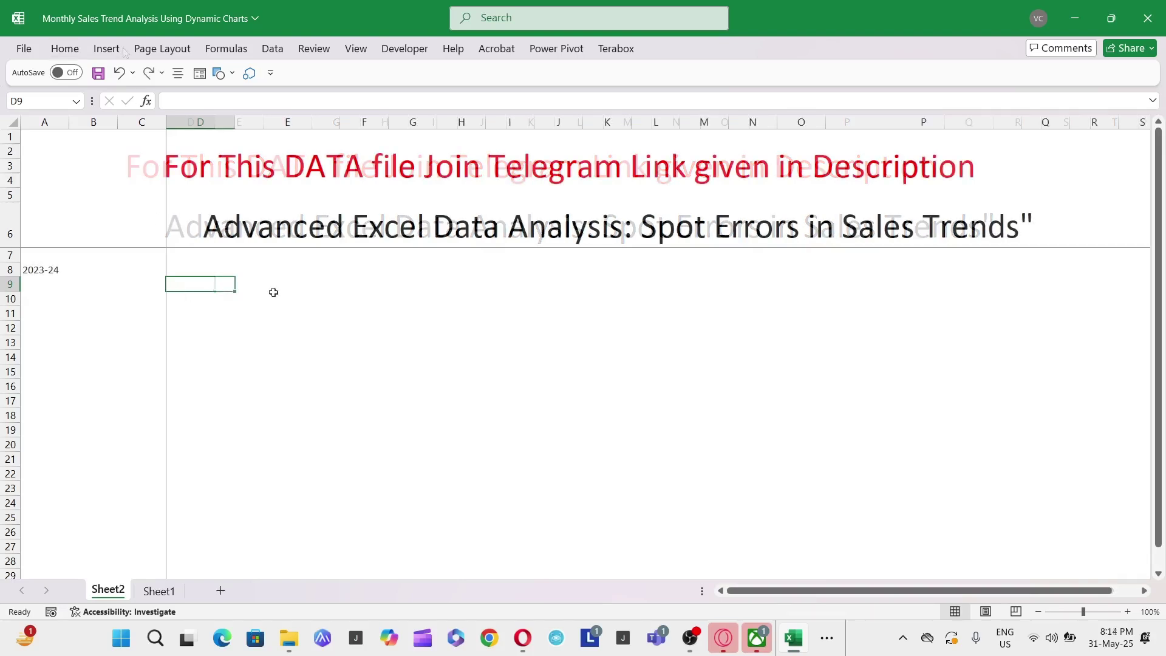
pyautogui.hotkey('alt', 'n')
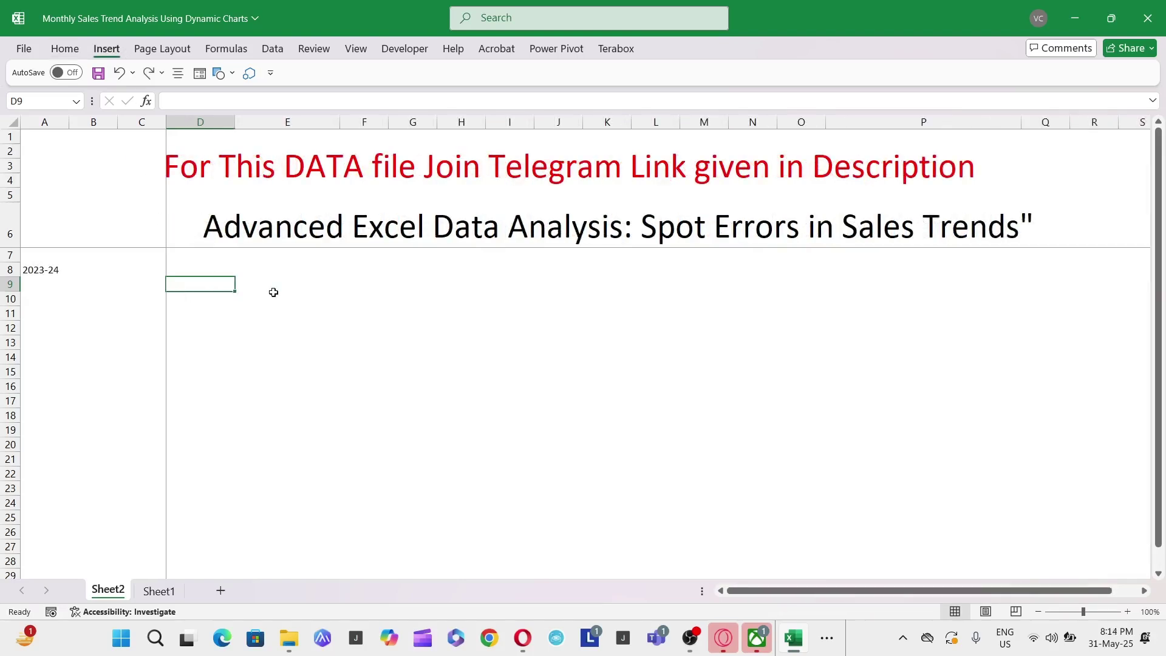
pyautogui.press('v')
pyautogui.press('t')
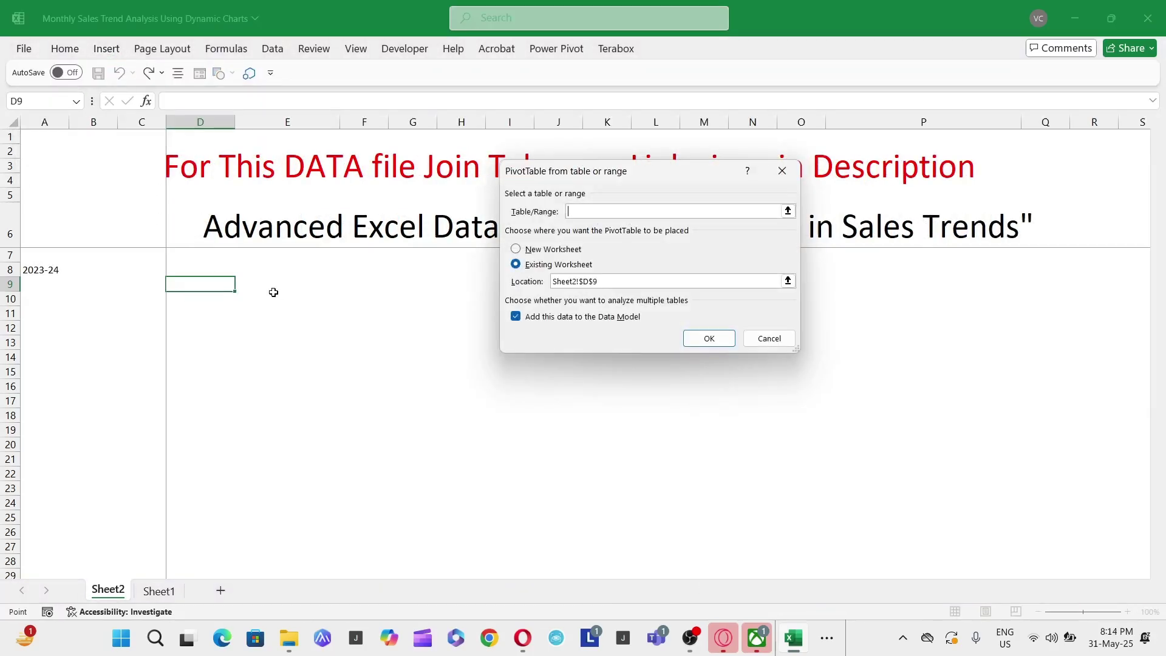
# Use the full sales table on Sheet1 (Table1) as the source range and create the PivotTable.
pyautogui.hotkey('ctrl', 'pagedown')
pyautogui.press('Up')
pyautogui.press('Right')
pyautogui.press('Up')
pyautogui.press('Up')
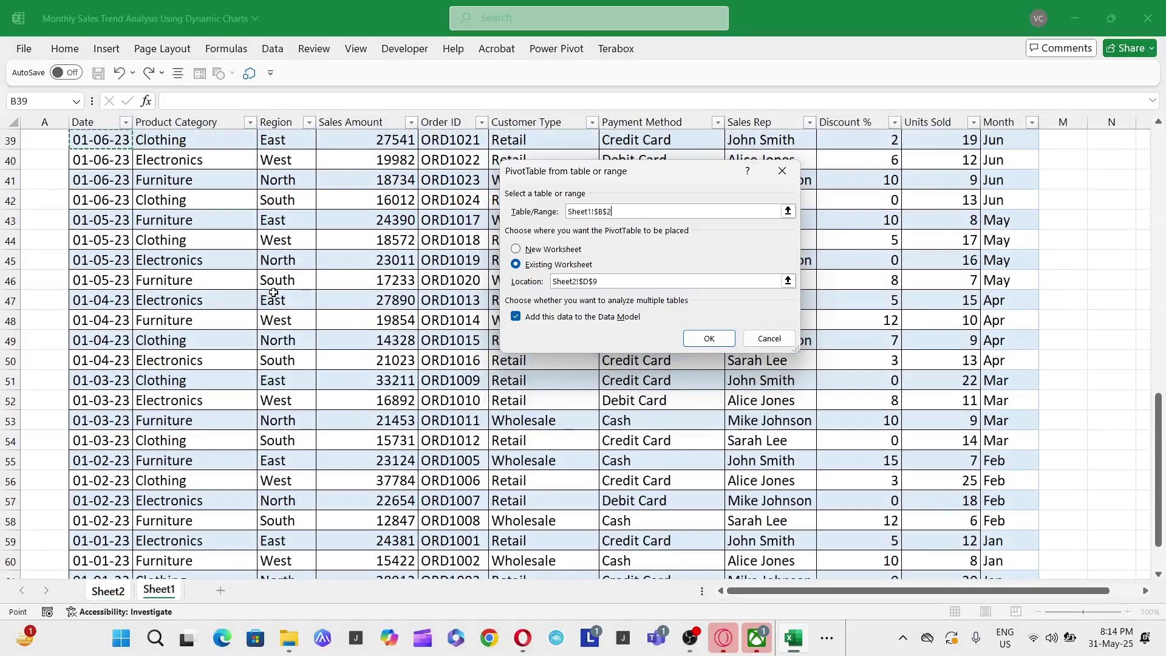
pyautogui.hotkey('ctrl', 'Up')
pyautogui.hotkey('ctrl', 'shift', 'Down')
pyautogui.hotkey('ctrl', 'shift', 'Right')
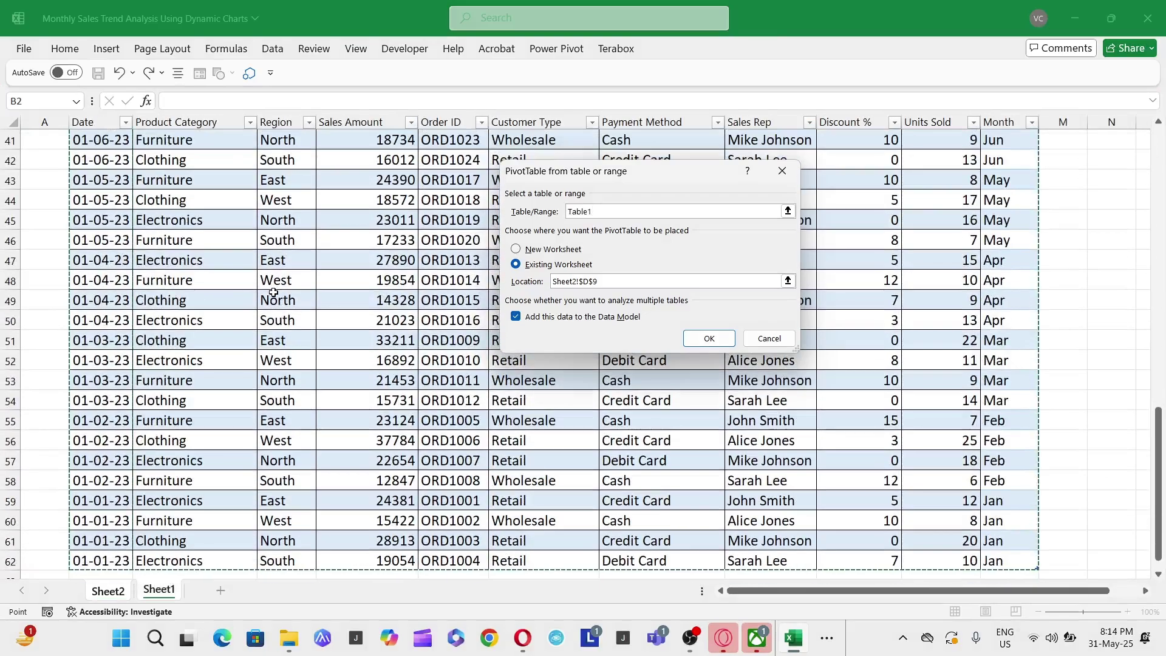
pyautogui.press('Return')
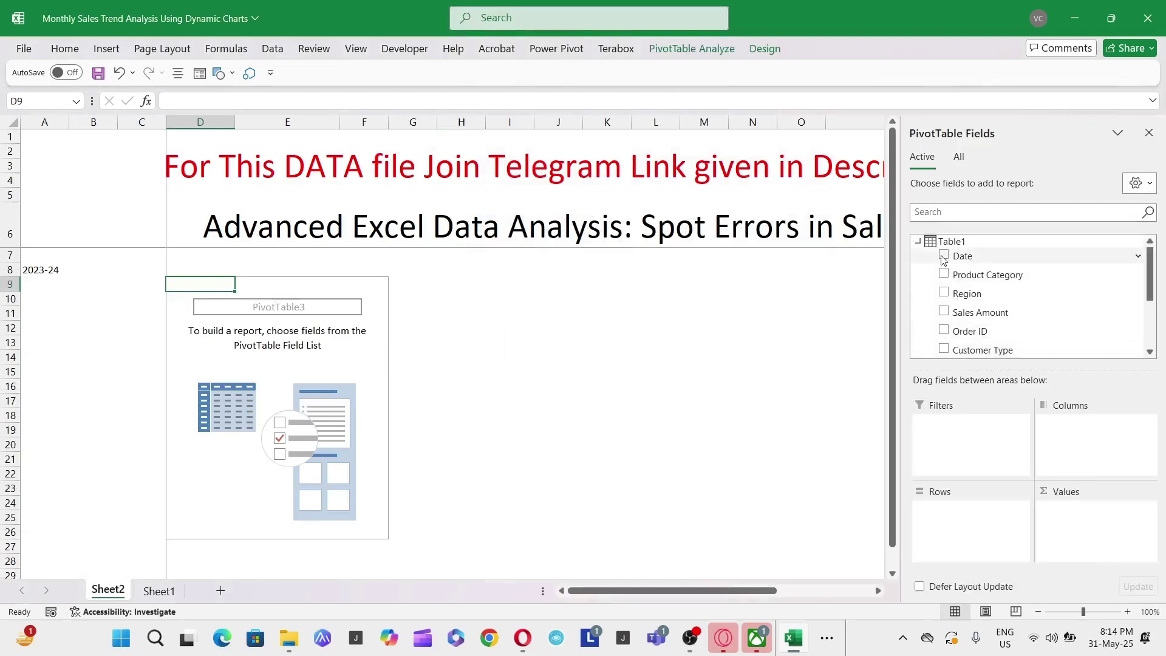
# Add the Month field to the PivotTable's rows.
pyautogui.scroll(-3, 1096, 333)
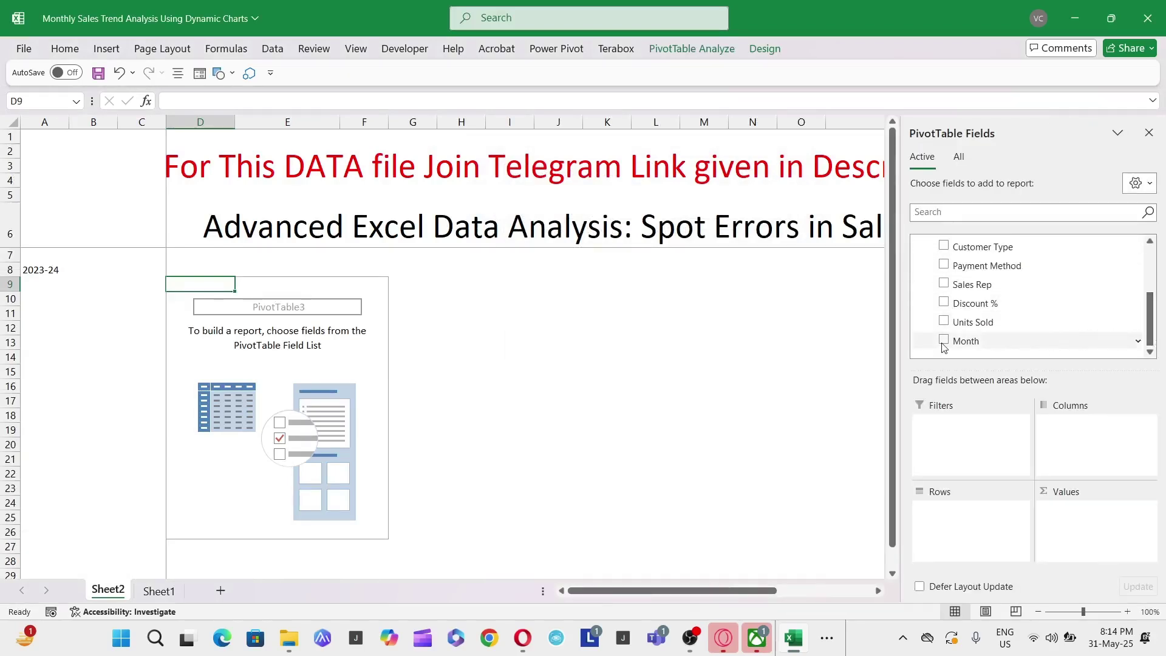
pyautogui.click(944, 344)
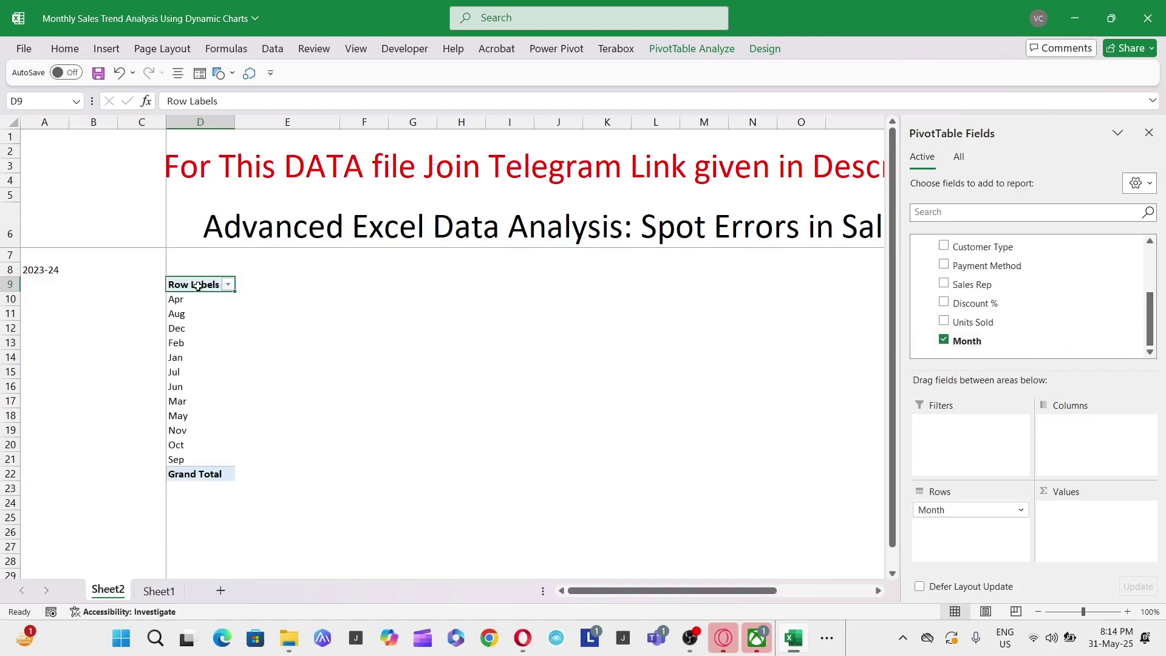
pyautogui.click(228, 284)
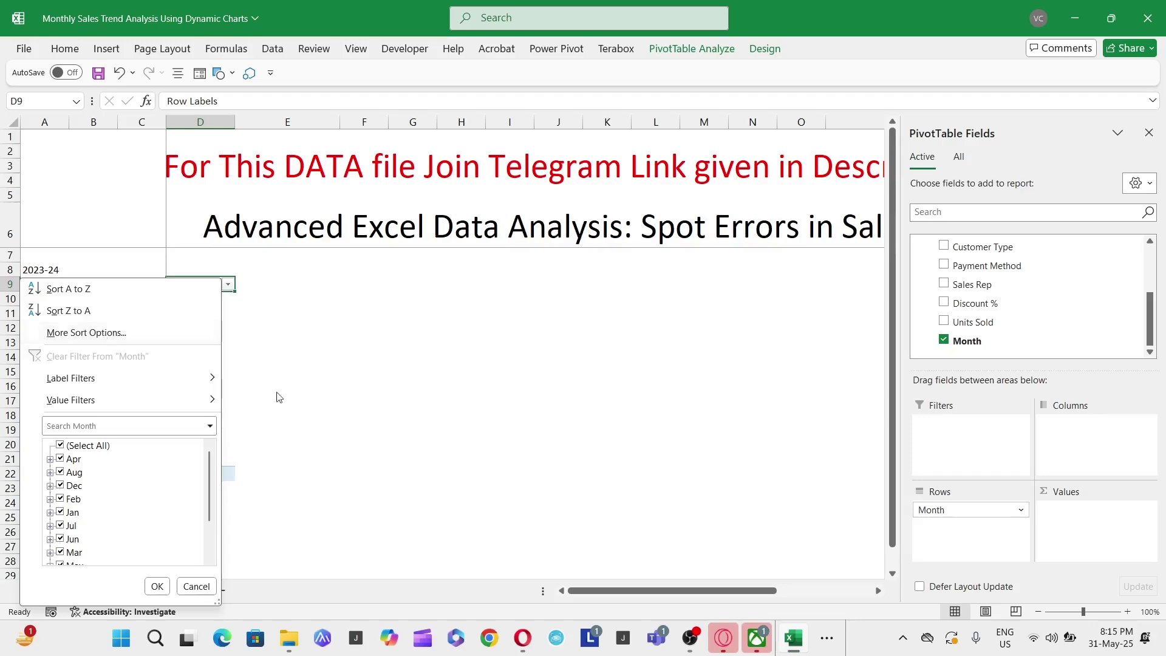
pyautogui.click(358, 415)
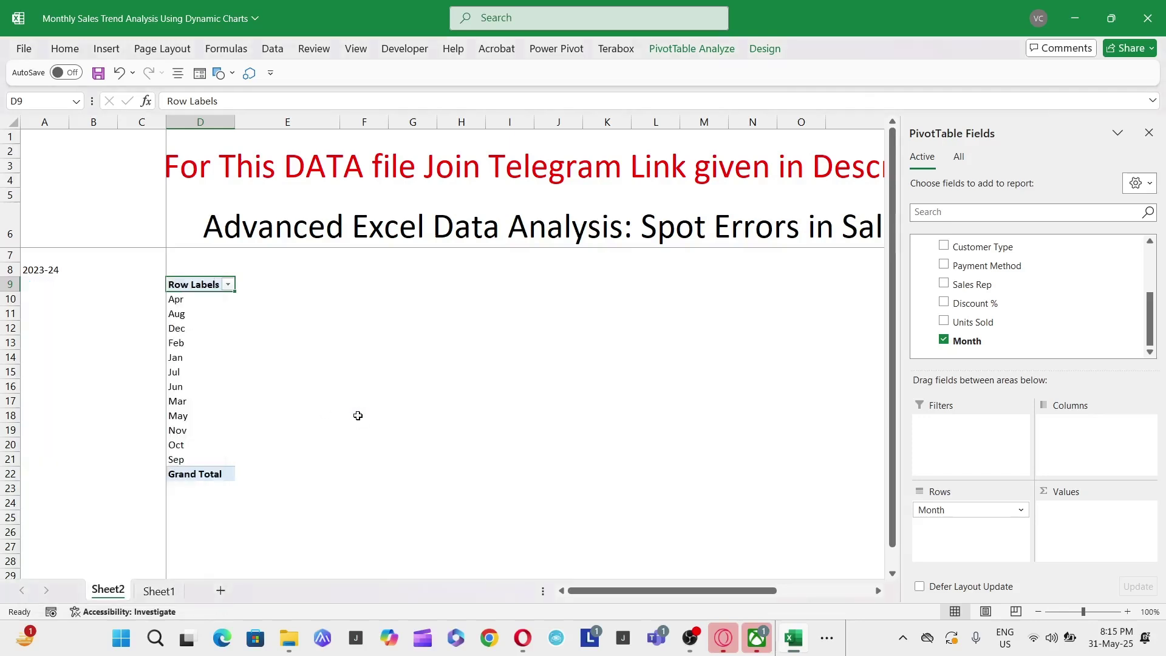
# Sort the PivotTable's row labels in ascending order (A to Z) by Month.
pyautogui.click(189, 301)
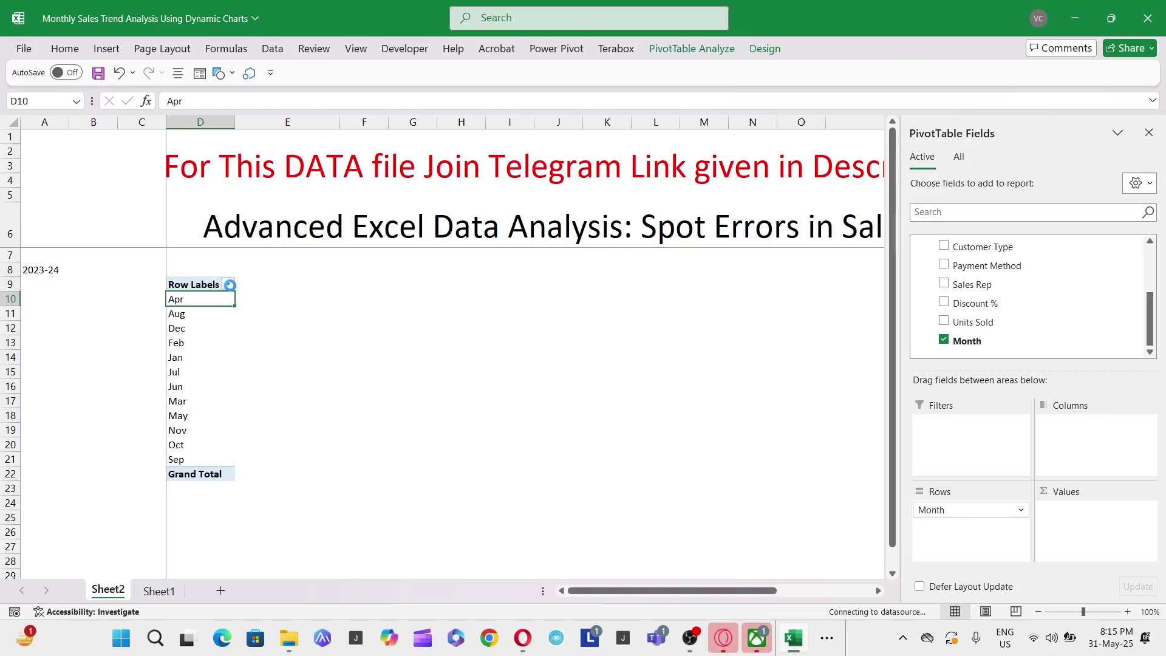
pyautogui.click(229, 286)
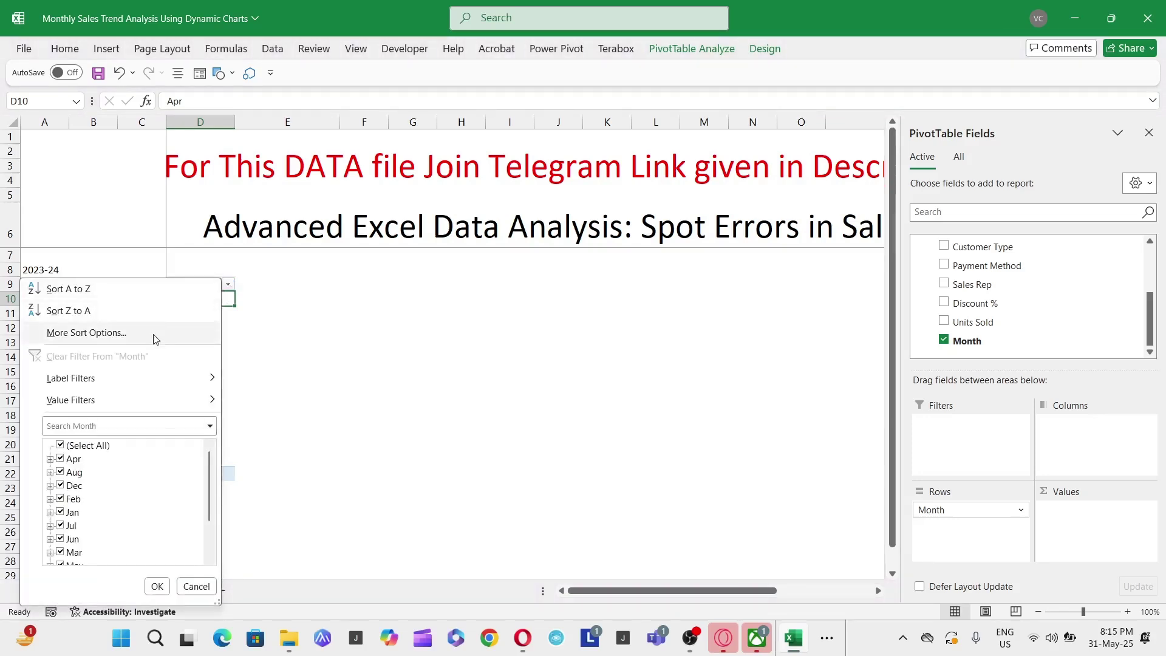
pyautogui.click(87, 333)
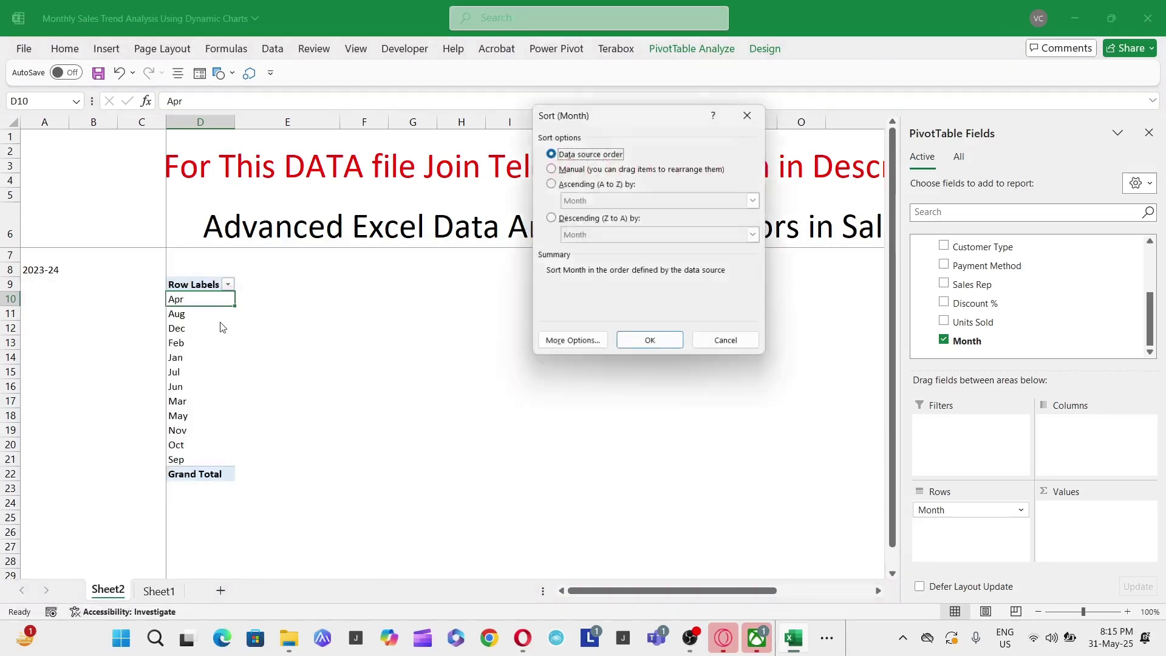
pyautogui.click(594, 184)
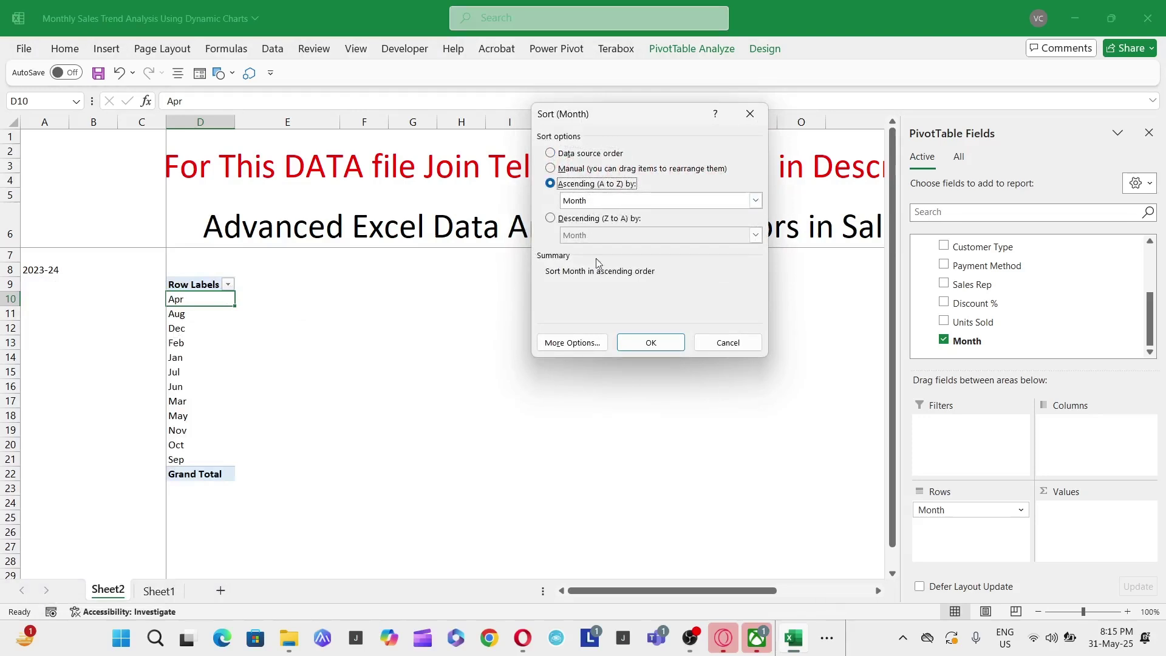
pyautogui.click(645, 346)
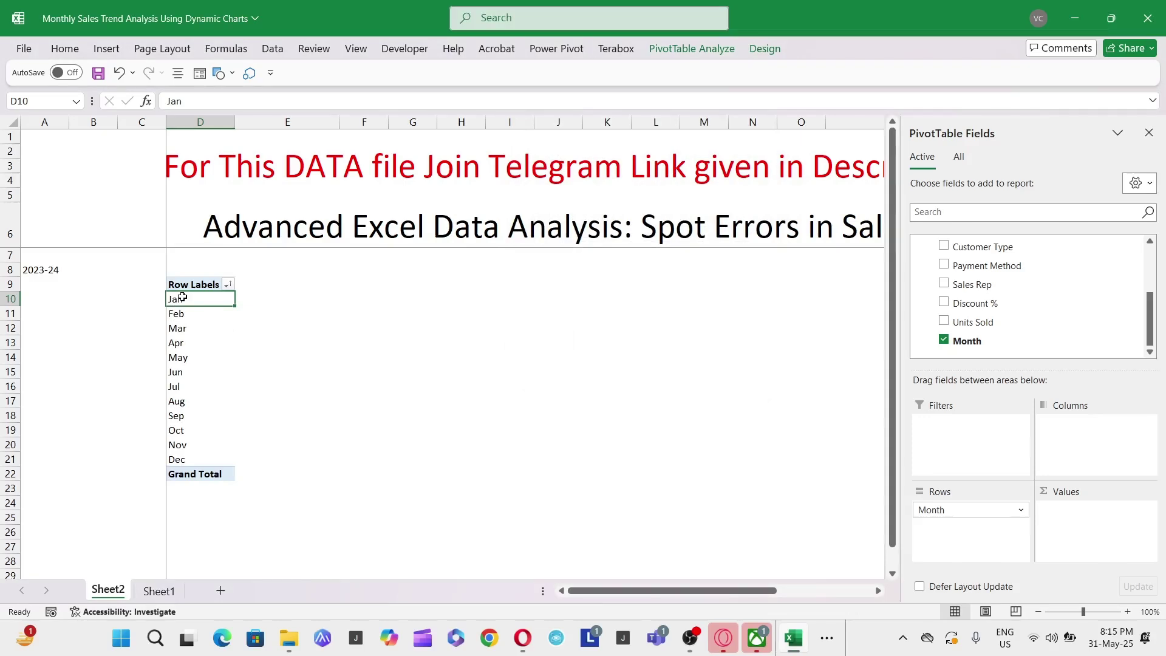
# Move the Jan, Feb and Mar row labels below Dec so the PivotTable's months run from Apr to Mar.
pyautogui.moveTo(183, 299); pyautogui.dragTo(217, 462)
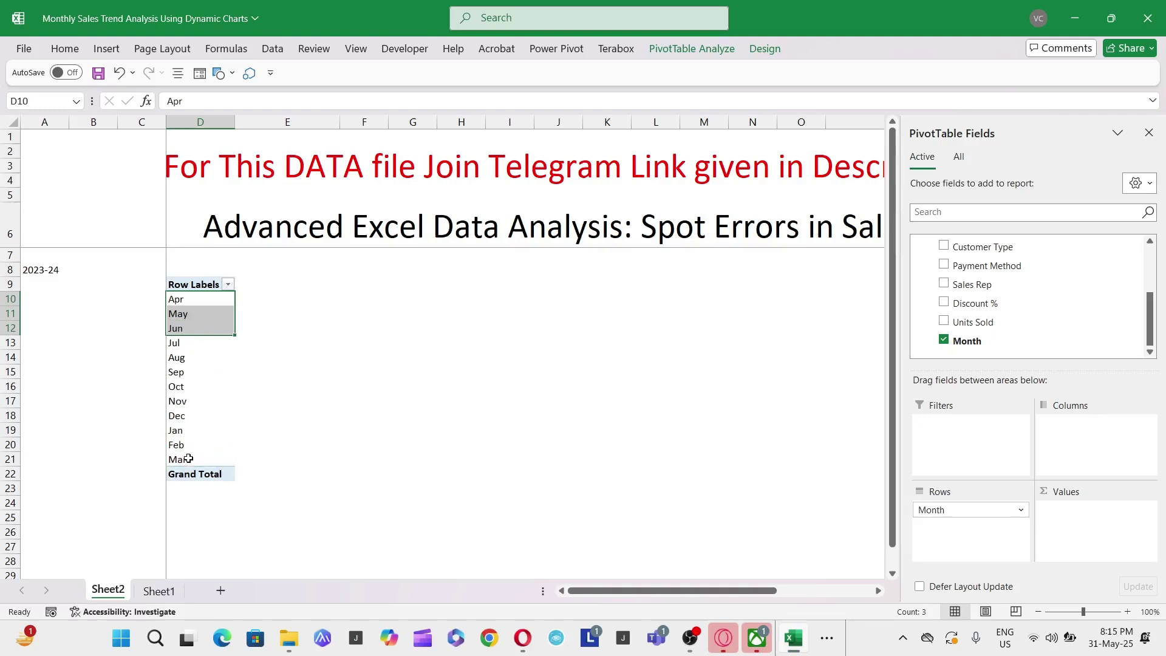
pyautogui.click(307, 410)
pyautogui.click(221, 357)
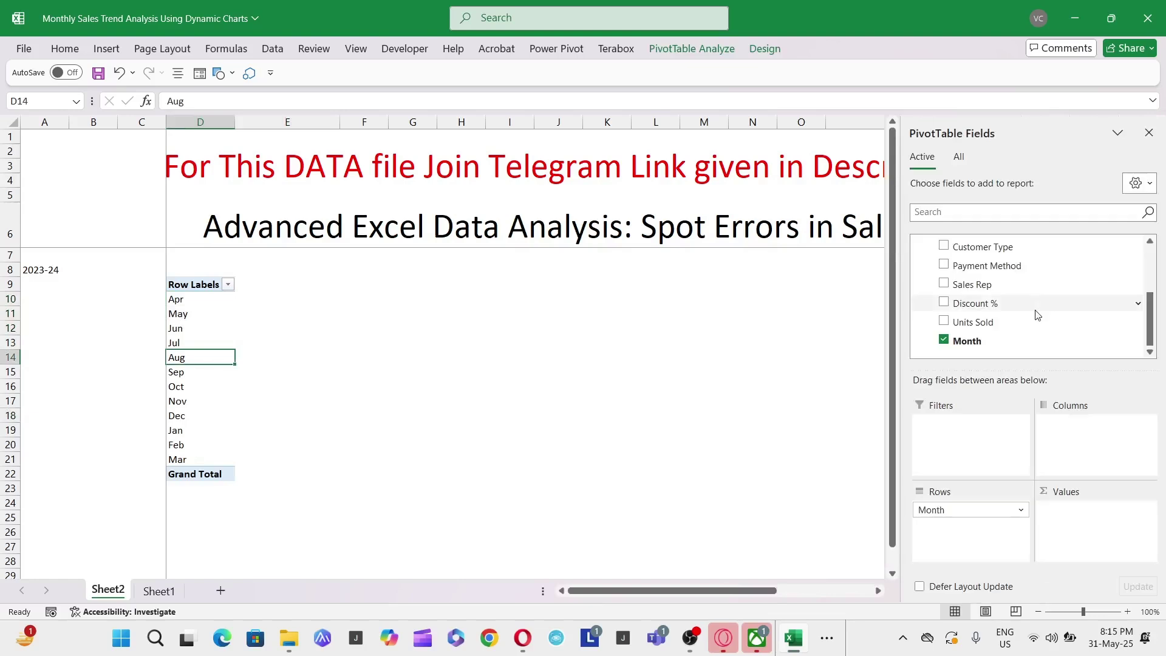
# Add the Sales Amount field to the PivotTable's values as a sum.
pyautogui.scroll(3, 1012, 312)
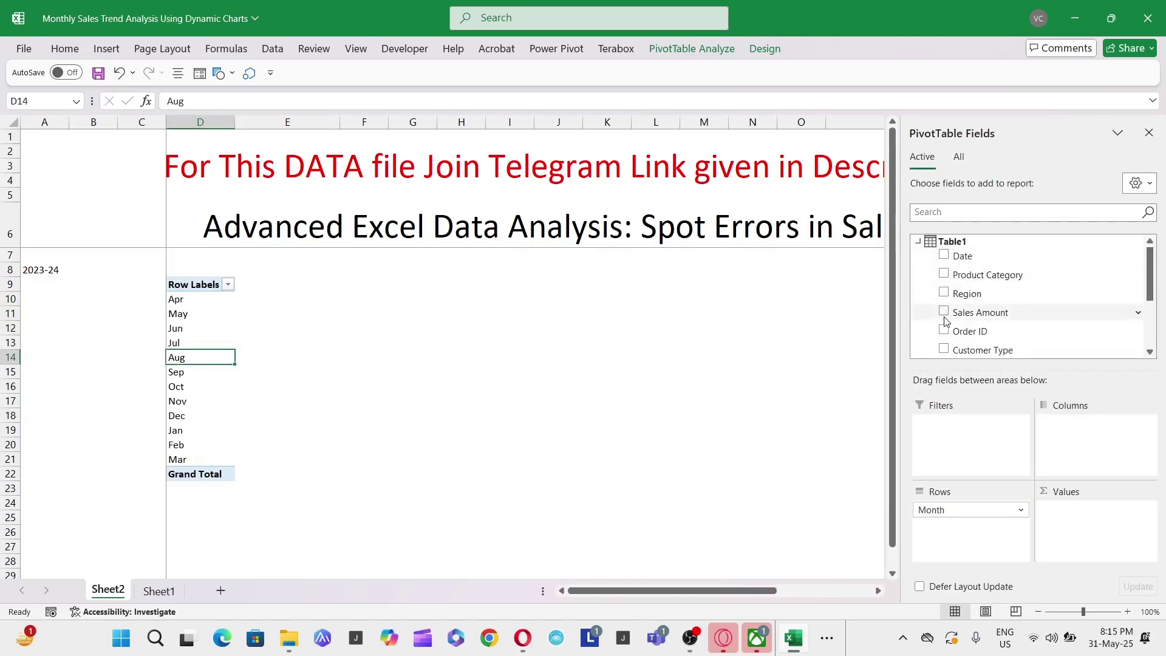
pyautogui.moveTo(951, 312); pyautogui.dragTo(1063, 497)
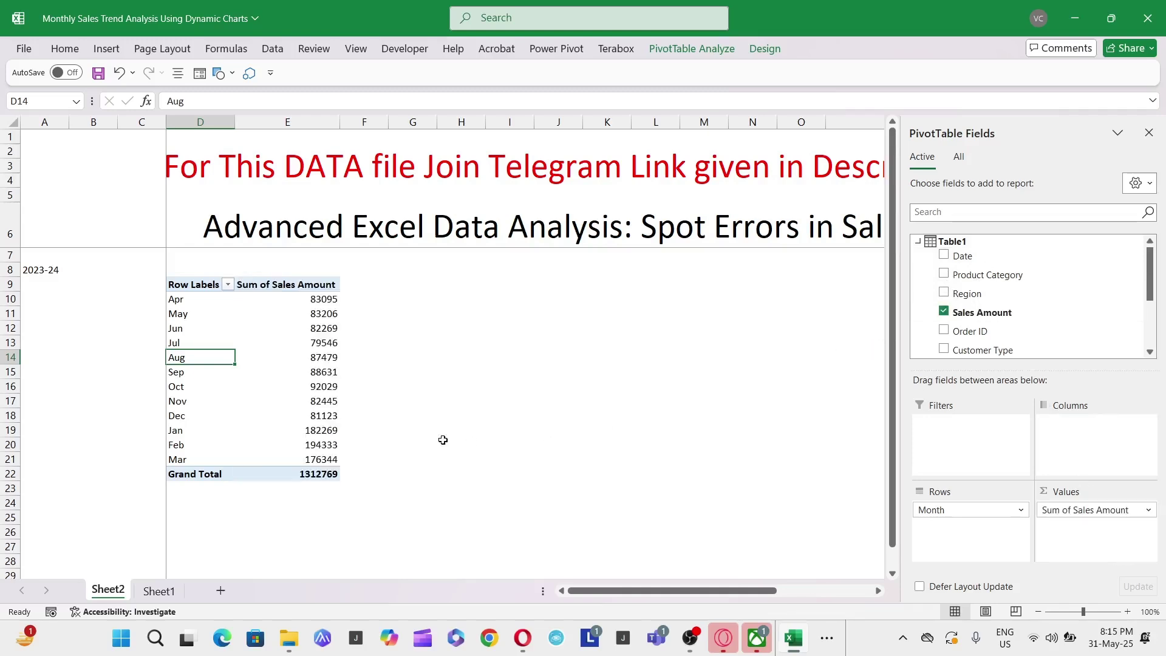
pyautogui.click(191, 425)
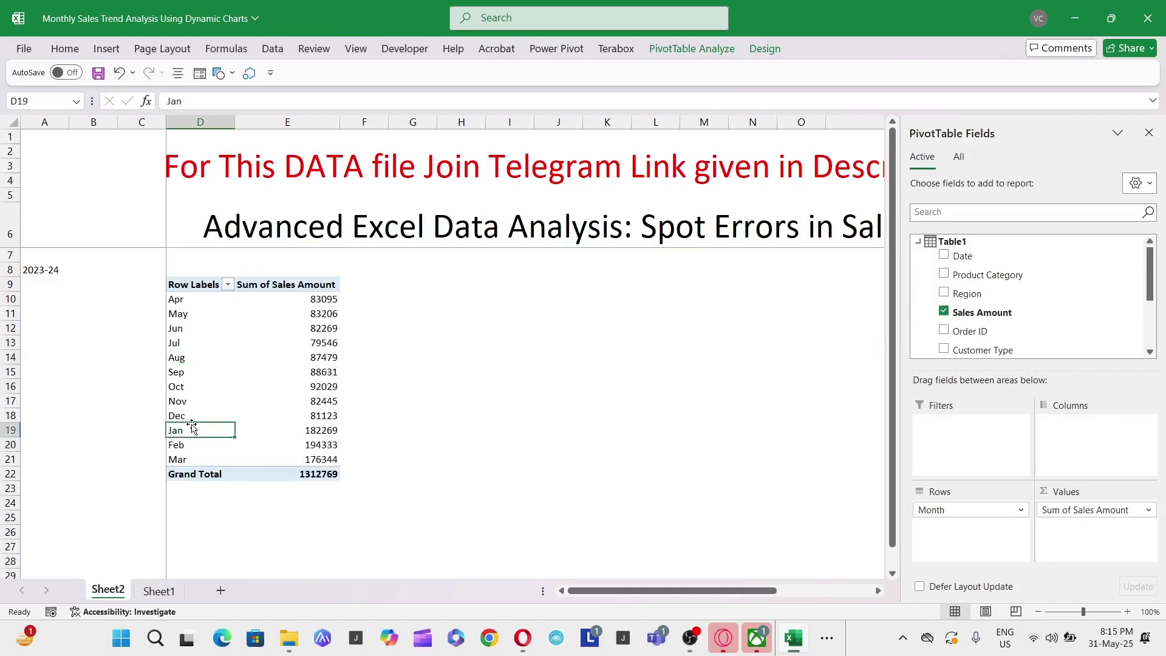
pyautogui.click(316, 442)
# Insert a Line PivotChart from the monthly sales PivotTable and place it beside the table, at about columns G to N.
pyautogui.click(331, 303)
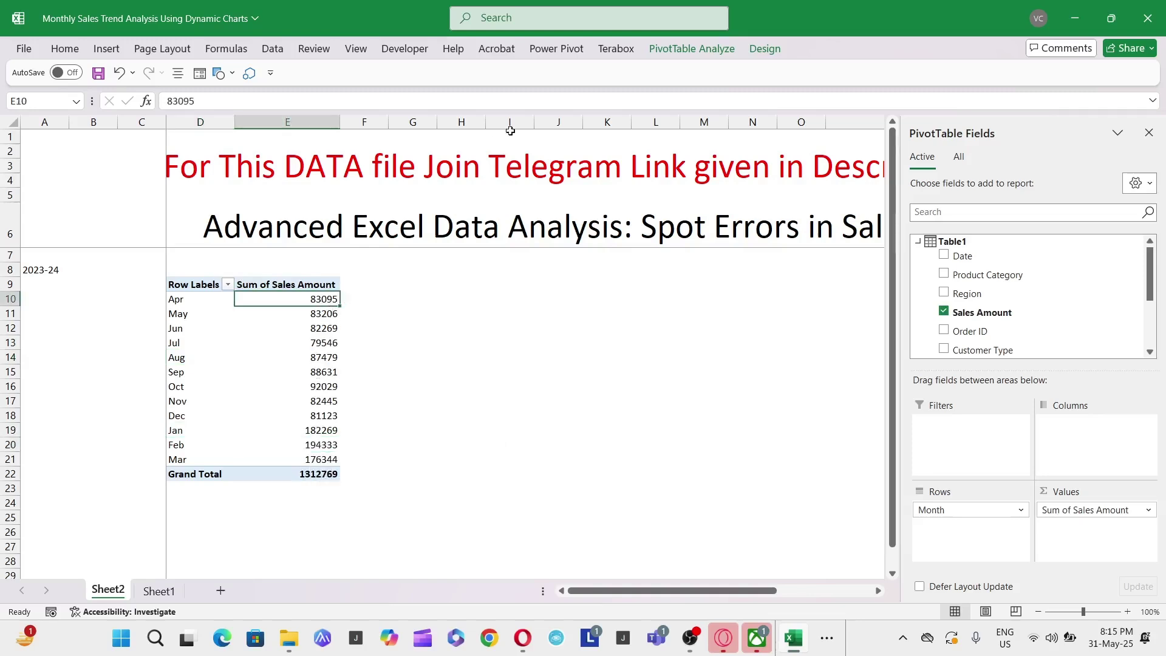
pyautogui.click(106, 48)
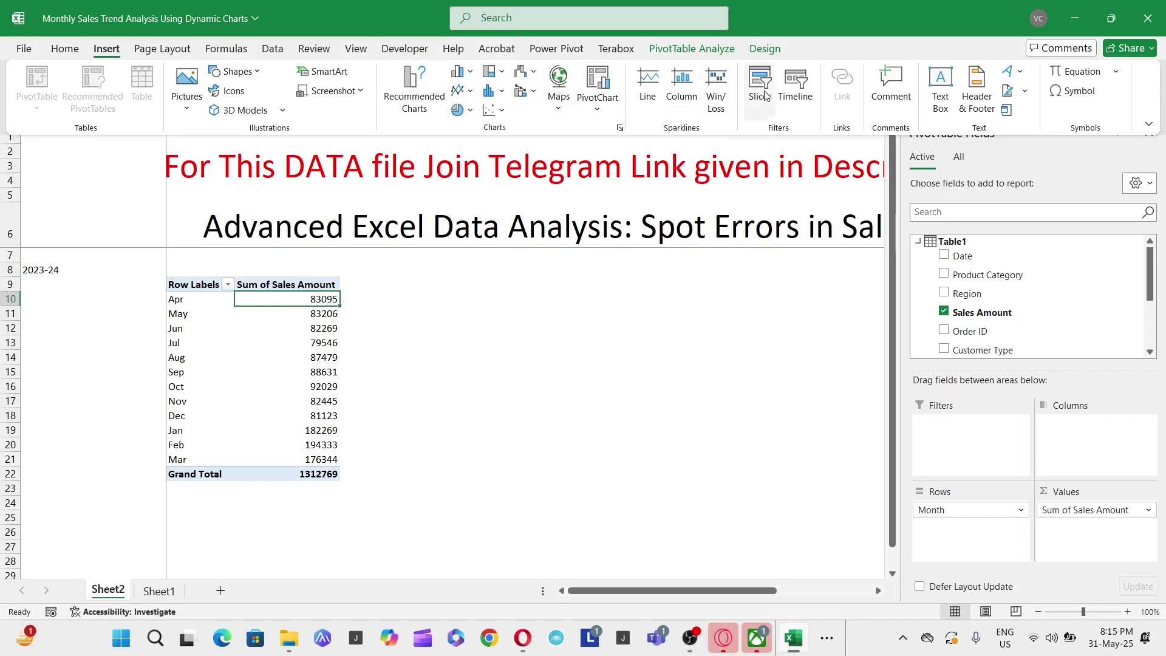
pyautogui.click(692, 49)
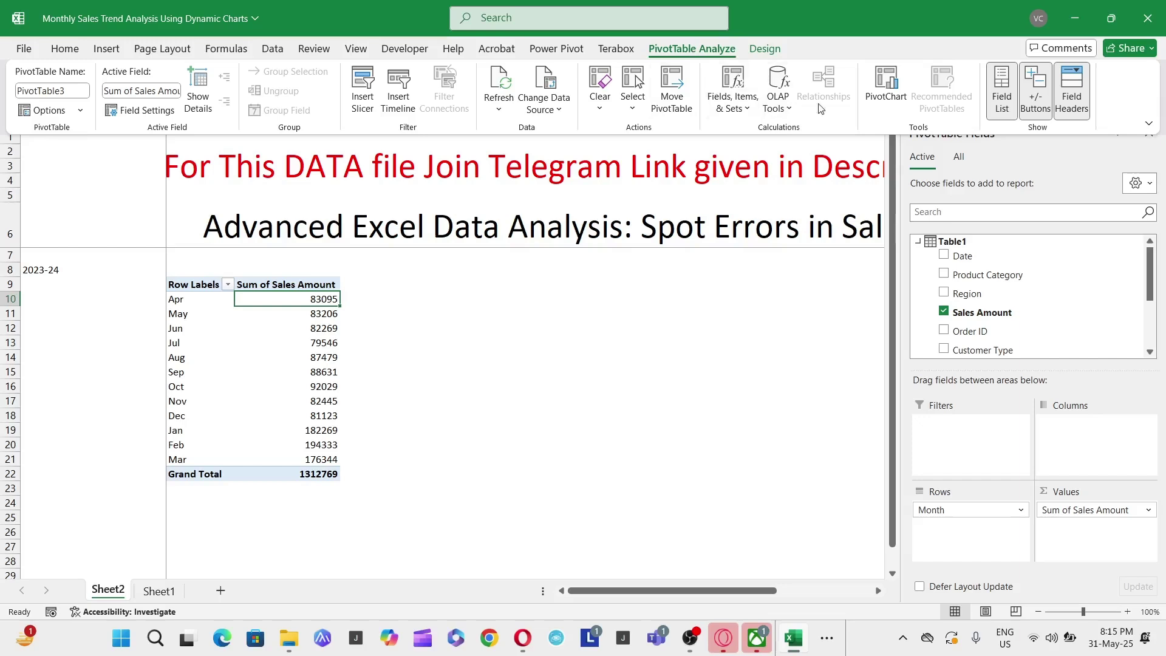
pyautogui.click(887, 91)
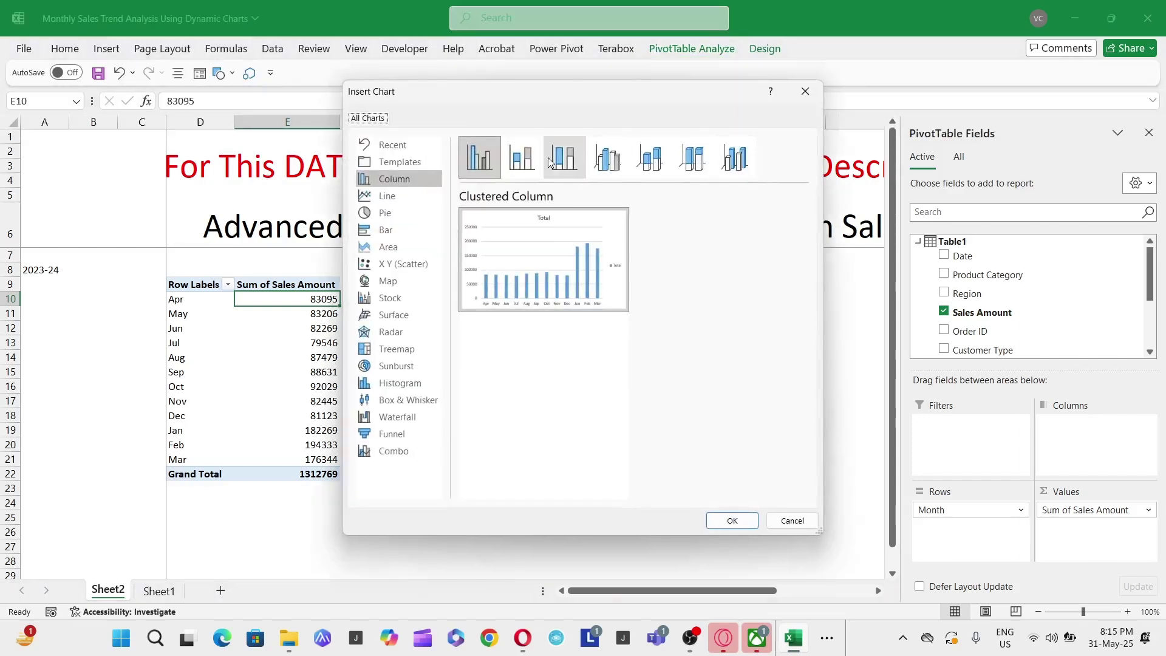
pyautogui.click(385, 195)
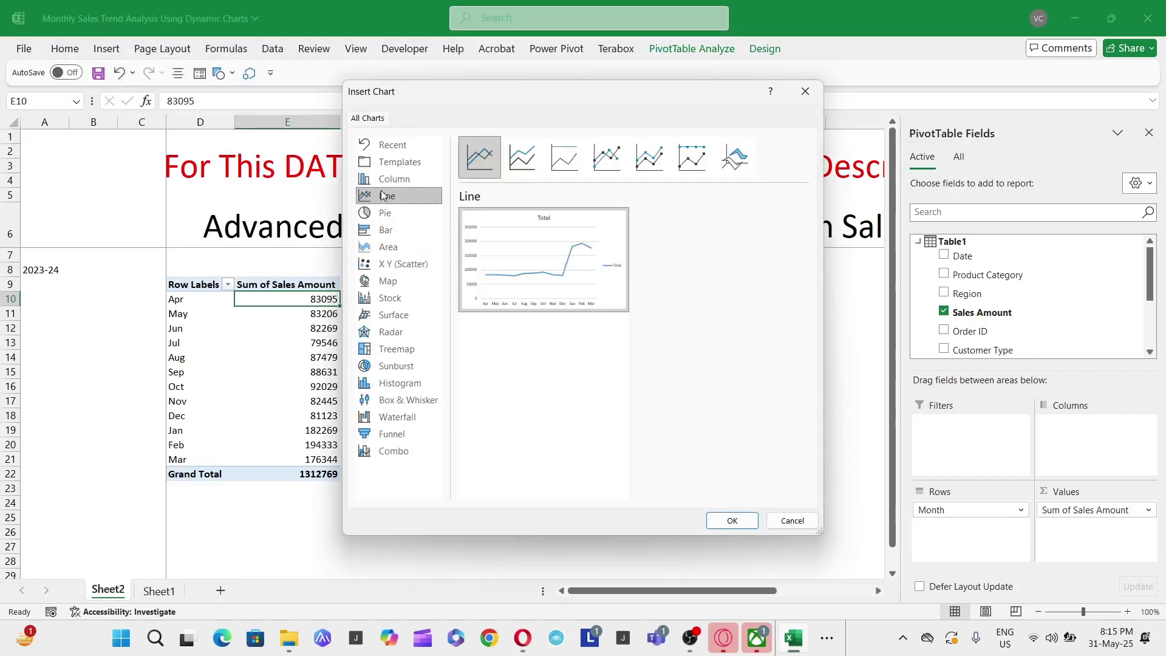
pyautogui.click(737, 521)
pyautogui.moveTo(662, 368); pyautogui.dragTo(724, 338)
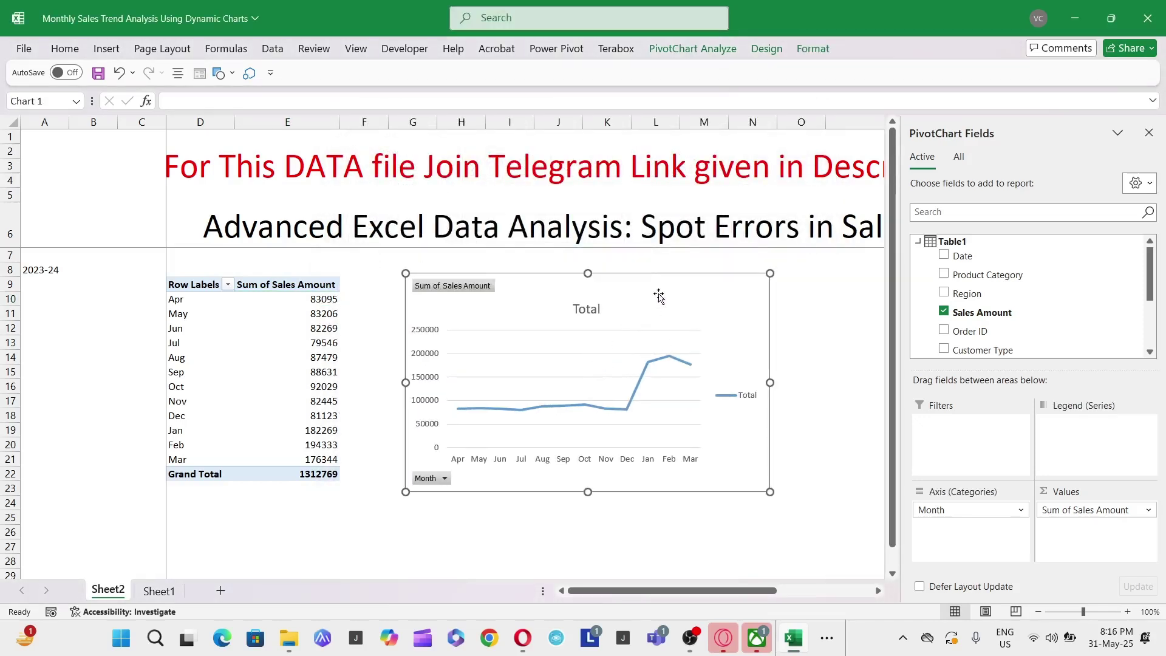
# Try data labels on the PivotChart's sales line and remove them again.
pyautogui.click(577, 407)
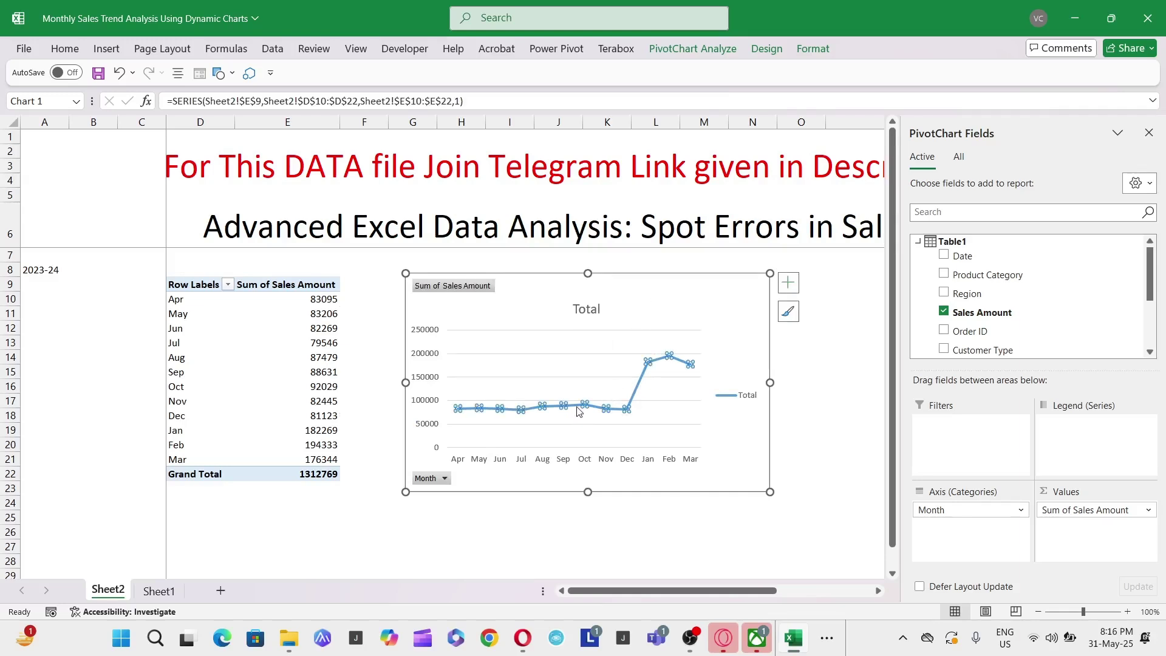
pyautogui.rightClick(577, 407)
pyautogui.click(658, 361)
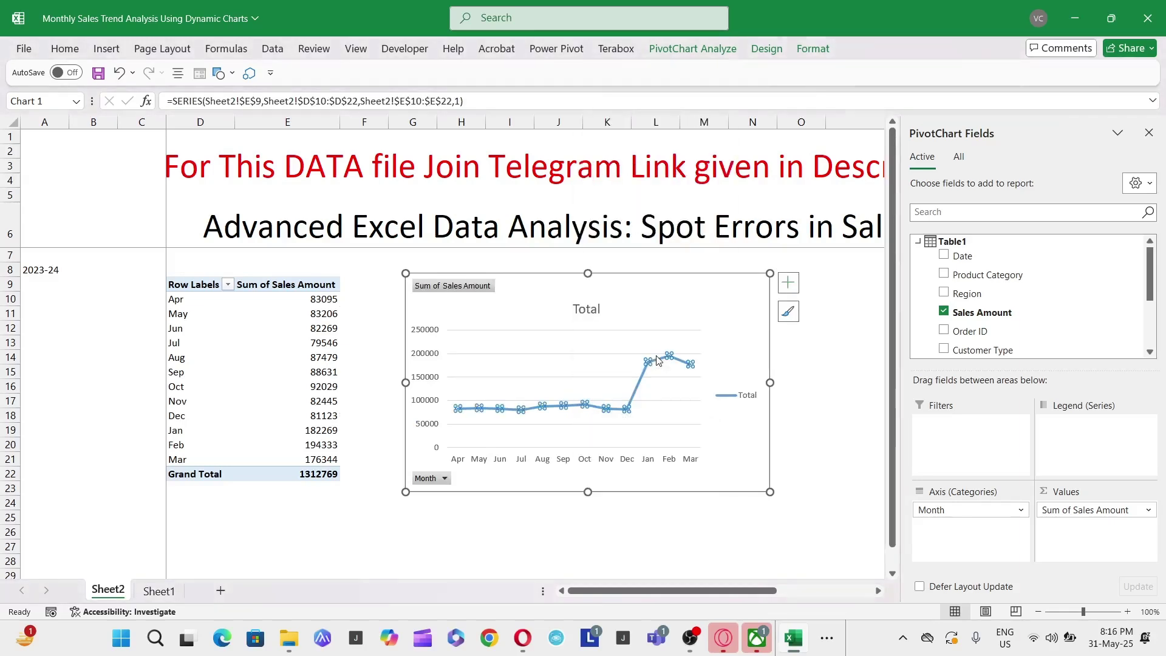
pyautogui.click(737, 311)
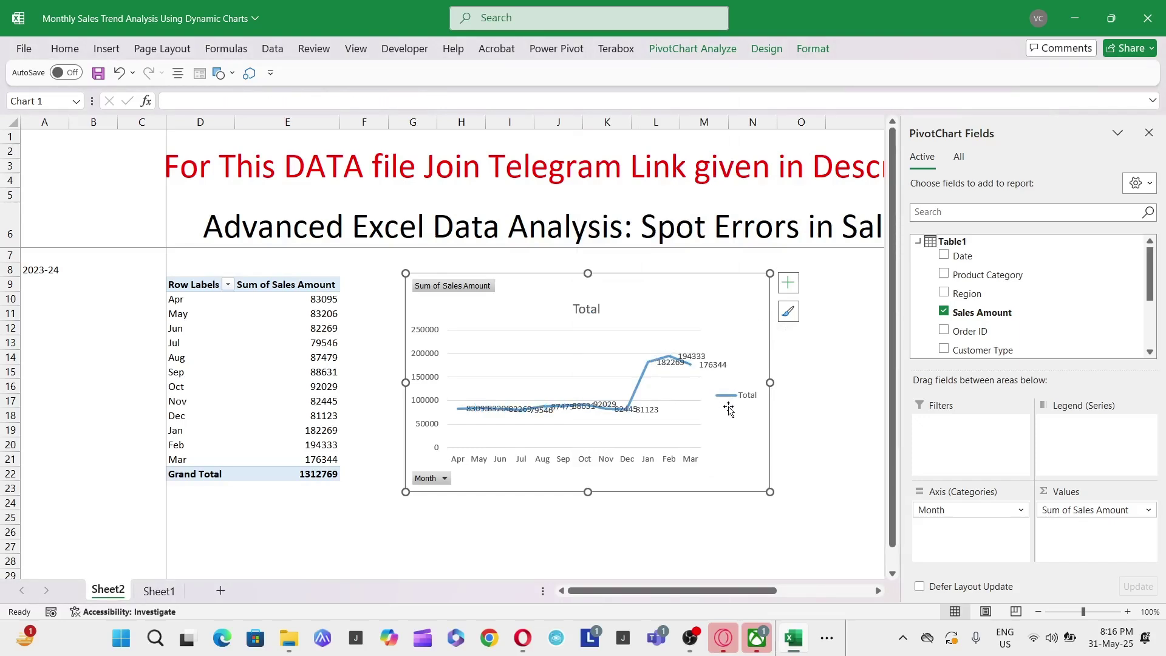
pyautogui.click(571, 406)
pyautogui.press('Delete')
# Examine the monthly points on the PivotChart's line, comparing the months up to Dec with Jan, Feb and Mar.
pyautogui.click(575, 406)
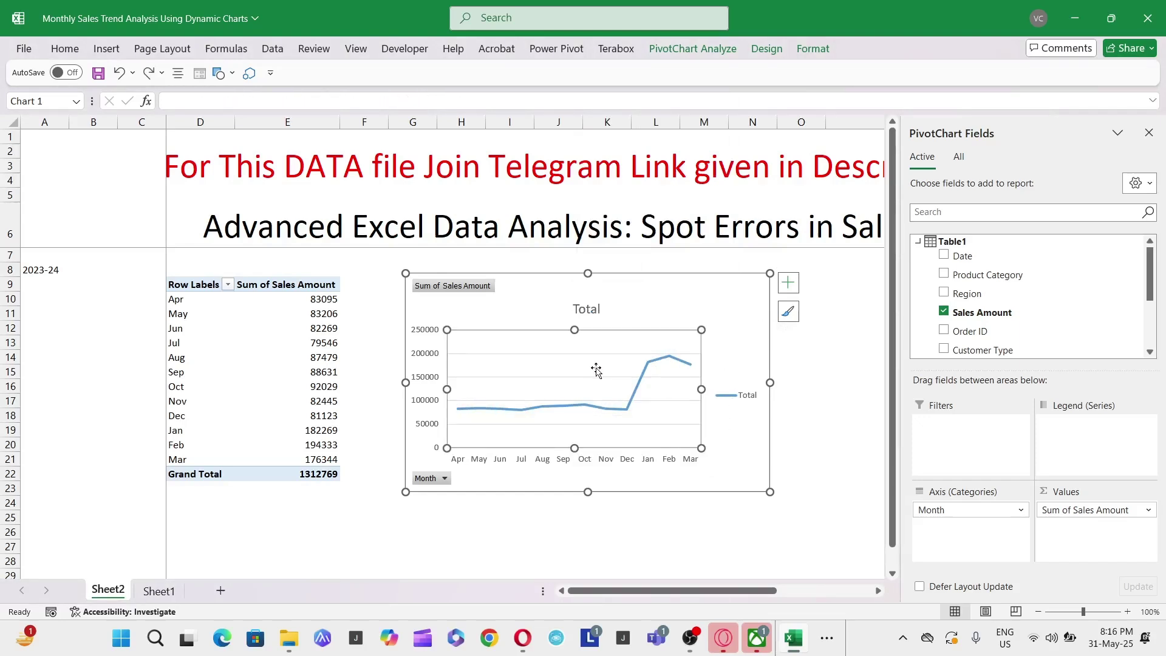
pyautogui.click(575, 407)
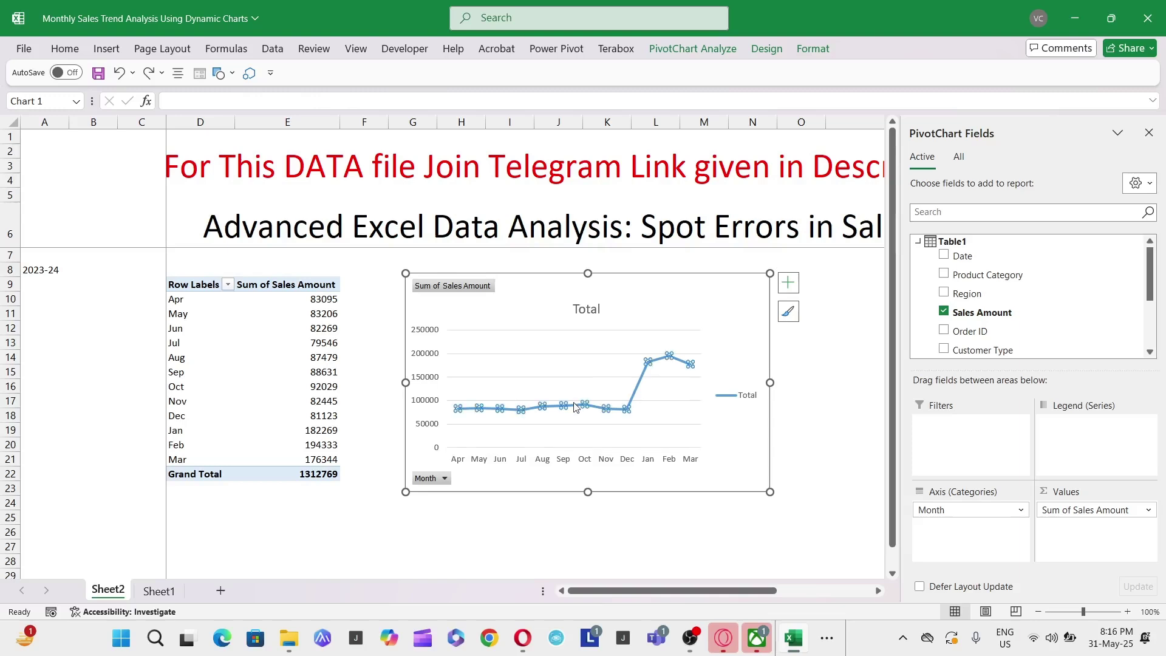
pyautogui.click(628, 409)
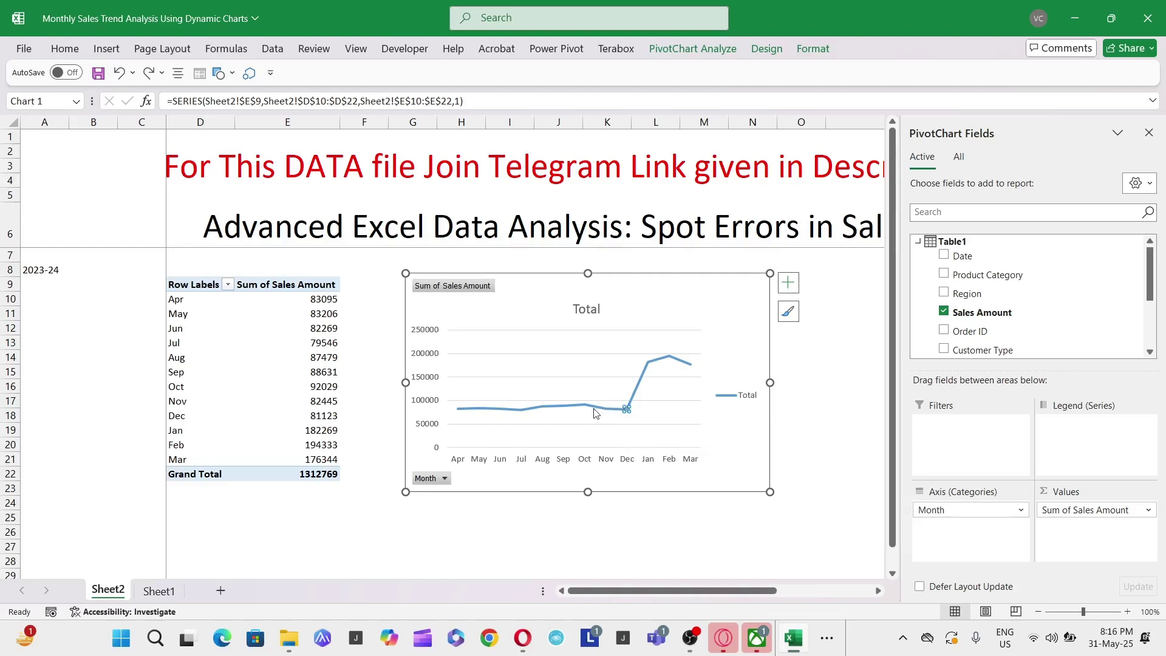
pyautogui.click(521, 413)
pyautogui.click(541, 406)
pyautogui.click(647, 363)
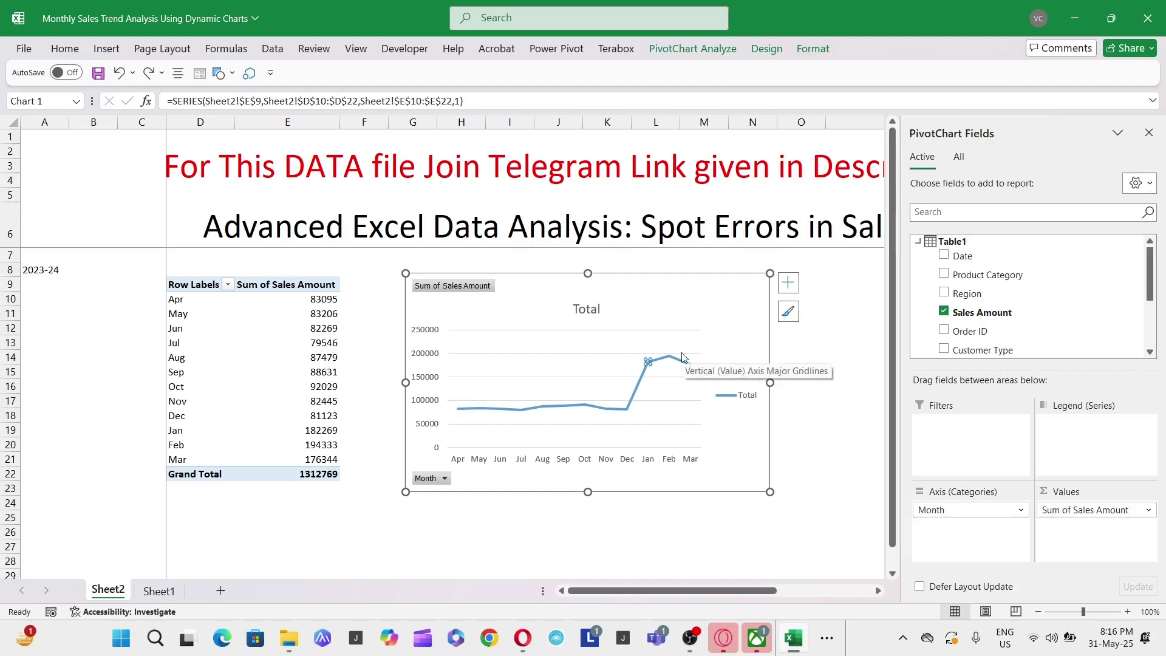
pyautogui.click(673, 362)
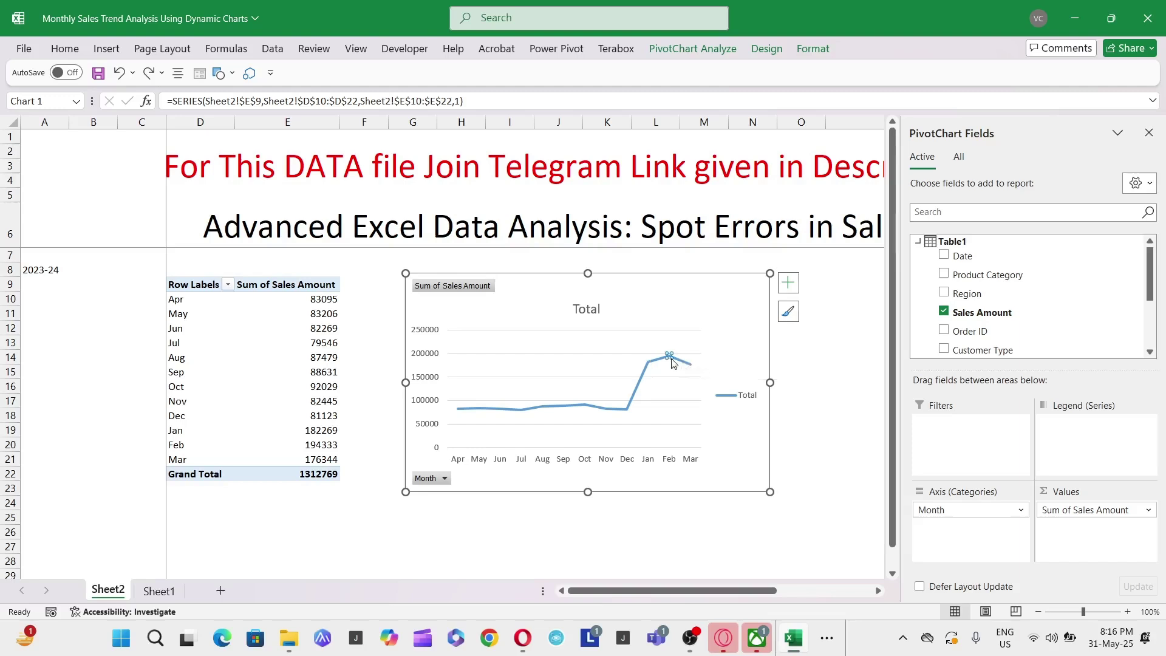
pyautogui.click(692, 365)
# Filter the Month column of the sales table on Sheet1 to show only Jan.
pyautogui.click(158, 591)
pyautogui.click(278, 423)
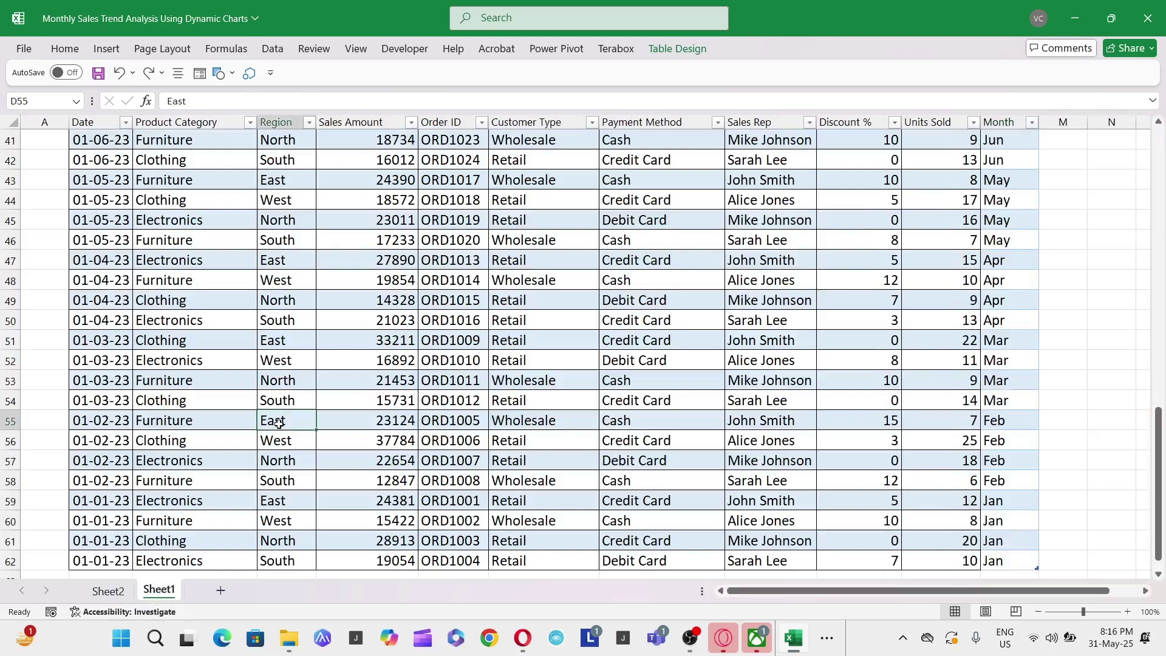
pyautogui.hotkey('ctrl', 'Up')
pyautogui.hotkey('ctrl', 'Right')
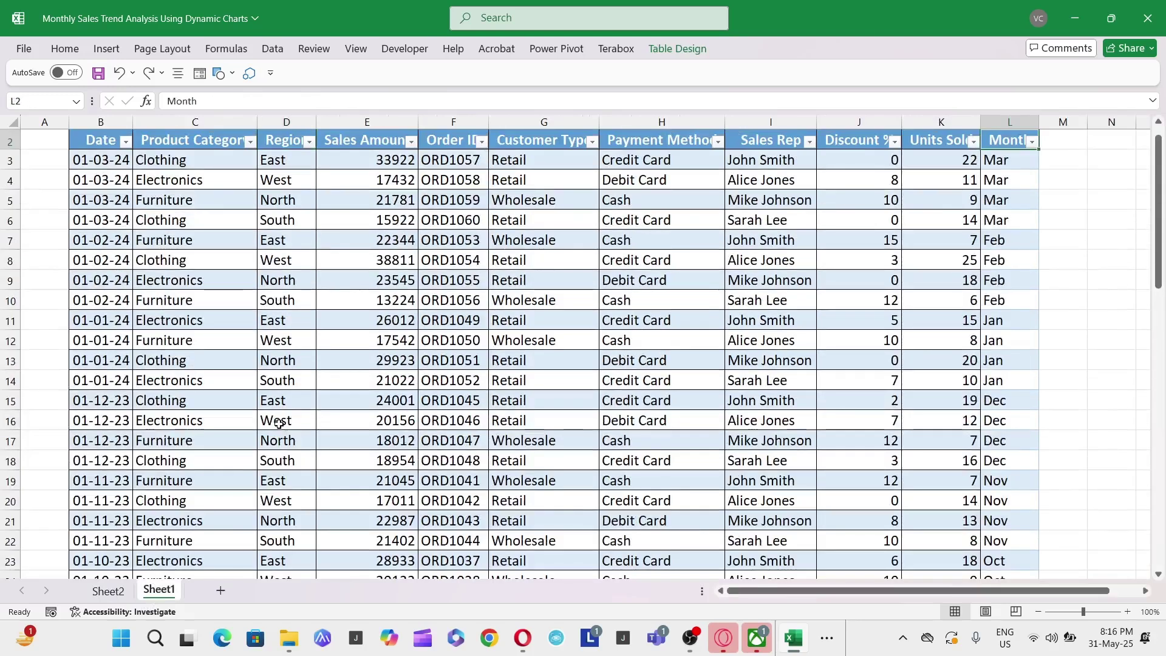
pyautogui.hotkey('alt', 'Down')
pyautogui.press('Down')
pyautogui.press('Down')
pyautogui.press('Down')
pyautogui.press('Down')
pyautogui.press('Down')
pyautogui.press('Down')
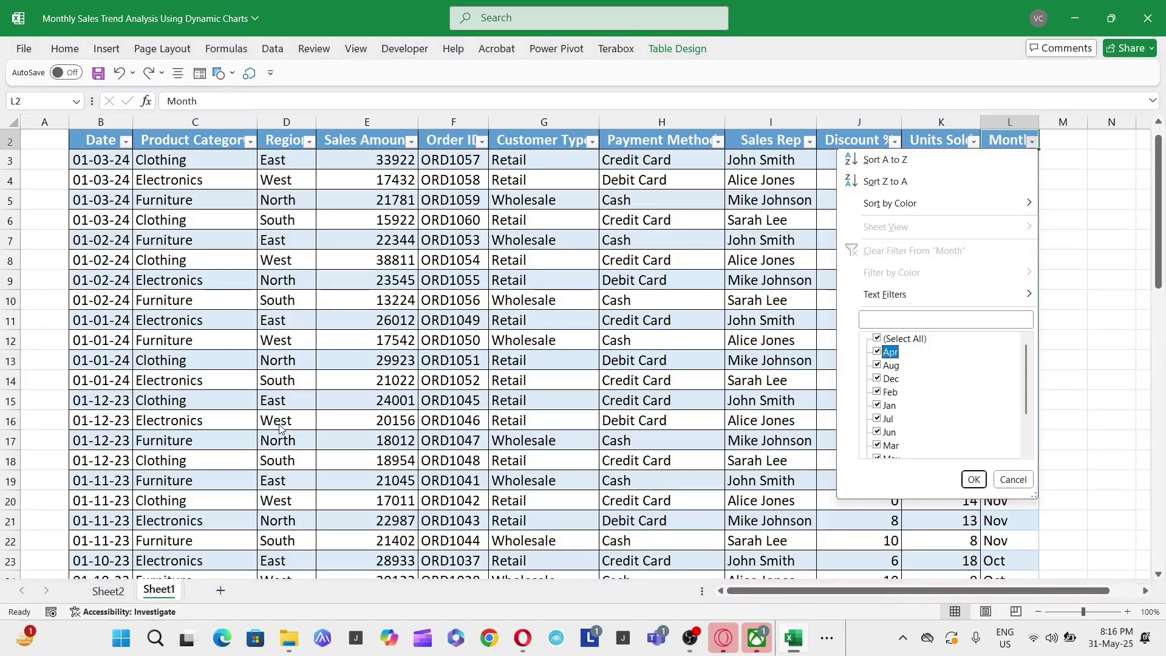
pyautogui.press('Up')
pyautogui.press('space')
pyautogui.press('Down')
pyautogui.press('Down')
pyautogui.press('Down')
pyautogui.press('Down')
pyautogui.press('Down')
pyautogui.press('space')
pyautogui.press('Return')
pyautogui.press('Down')
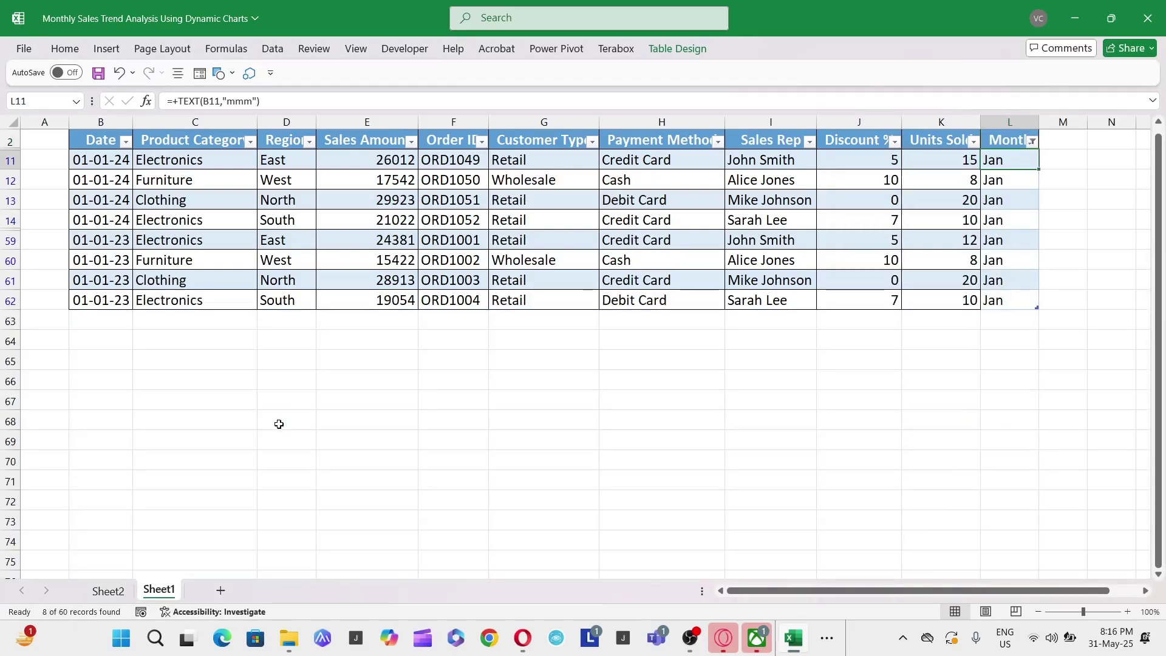
# Examine the January 2024 records in the filtered table row by row, checking their dates.
pyautogui.hotkey('ctrl', 'Left')
pyautogui.press('Right')
pyautogui.press('Right')
pyautogui.press('Up')
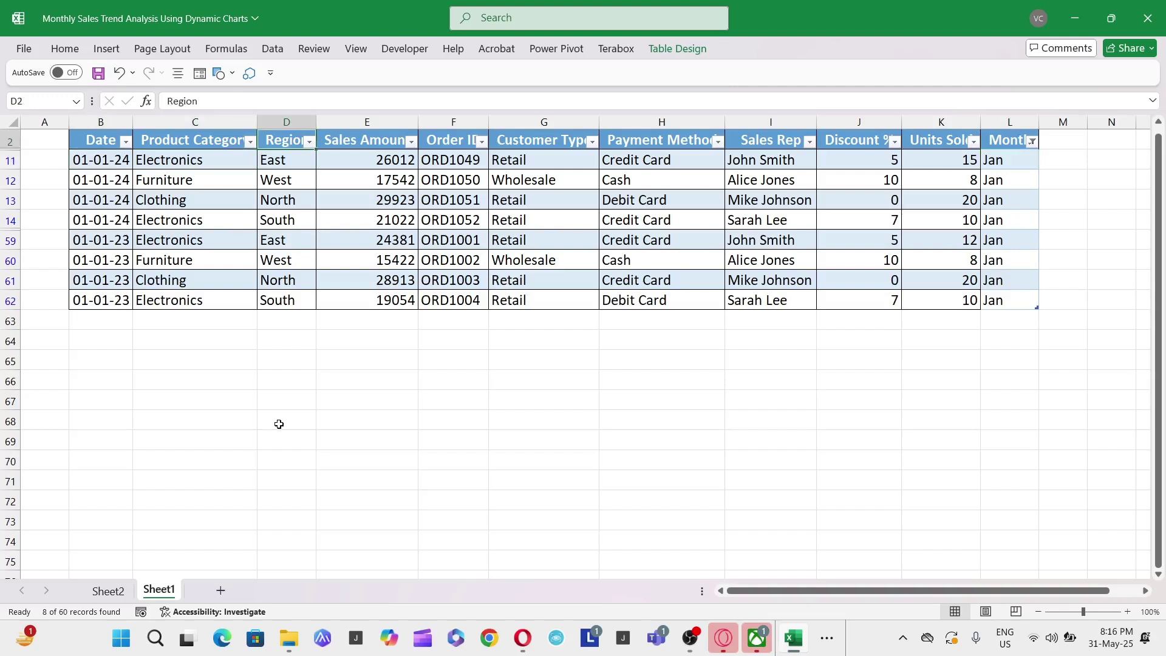
pyautogui.hotkey('ctrl', 'Left')
pyautogui.press('Down')
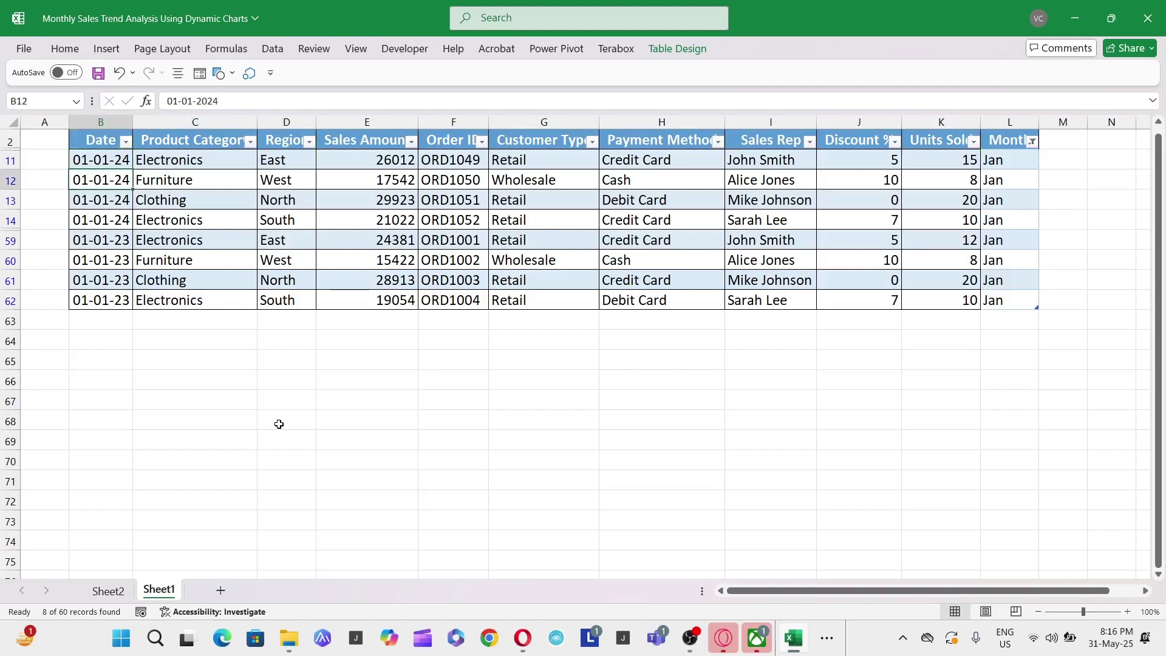
pyautogui.hotkey('ctrl', 'shift', 'Down')
pyautogui.hotkey('ctrl', 'shift', 'Up')
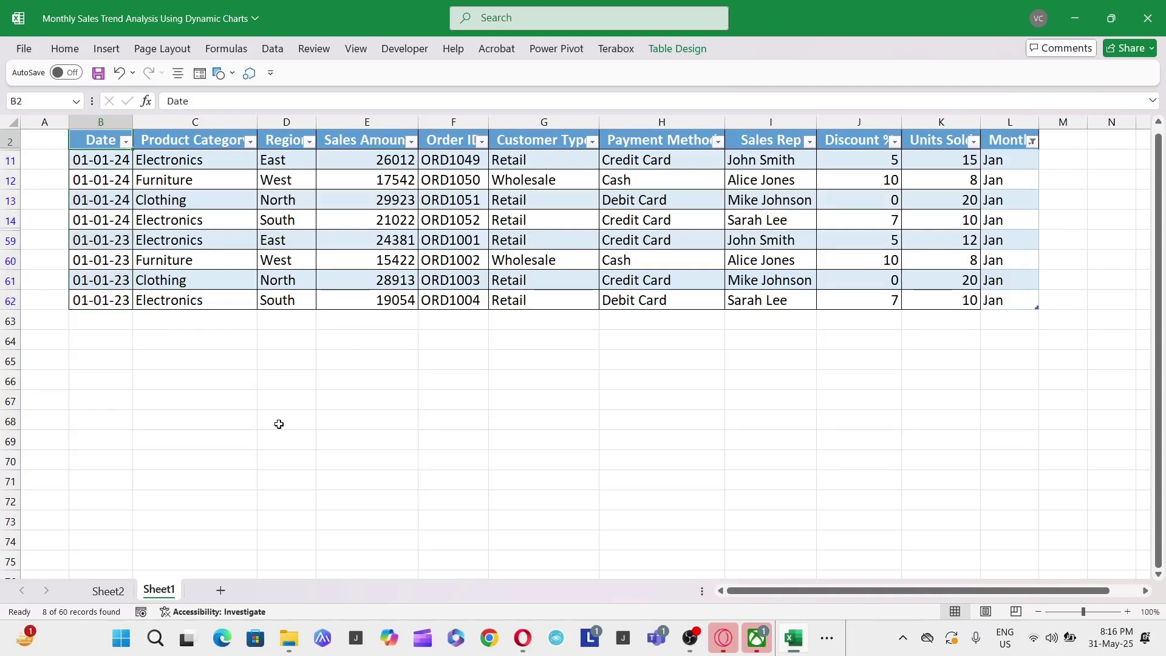
pyautogui.hotkey('ctrl', 'shift', 'Right')
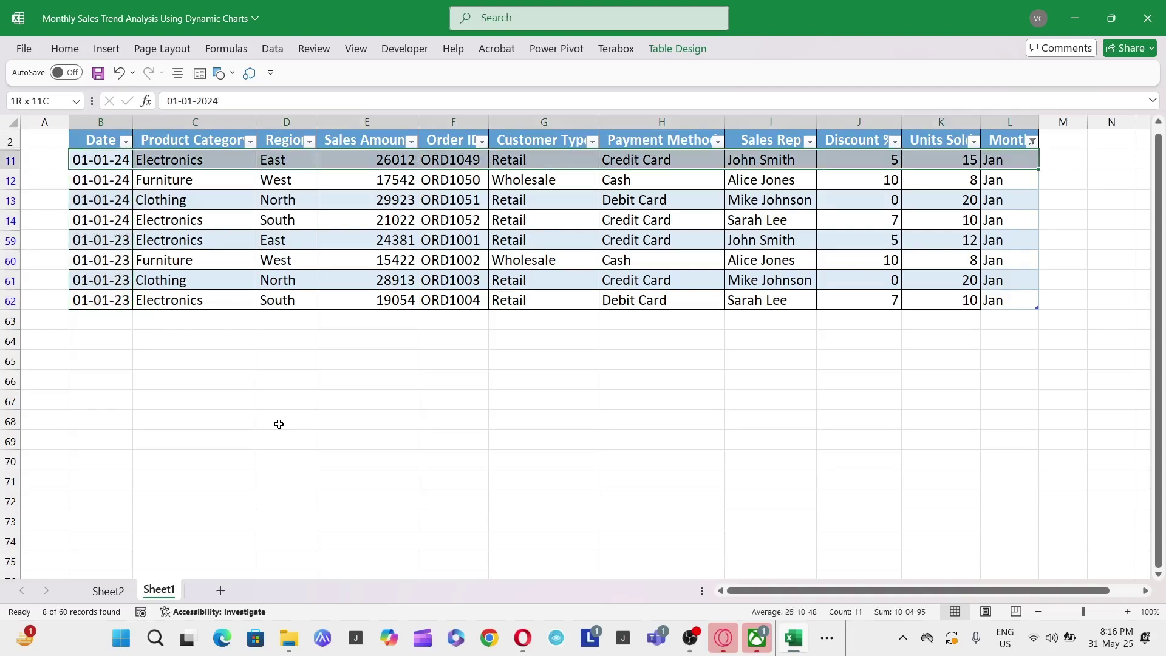
pyautogui.press('Down')
pyautogui.hotkey('ctrl', 'shift', 'Right')
pyautogui.press('Down')
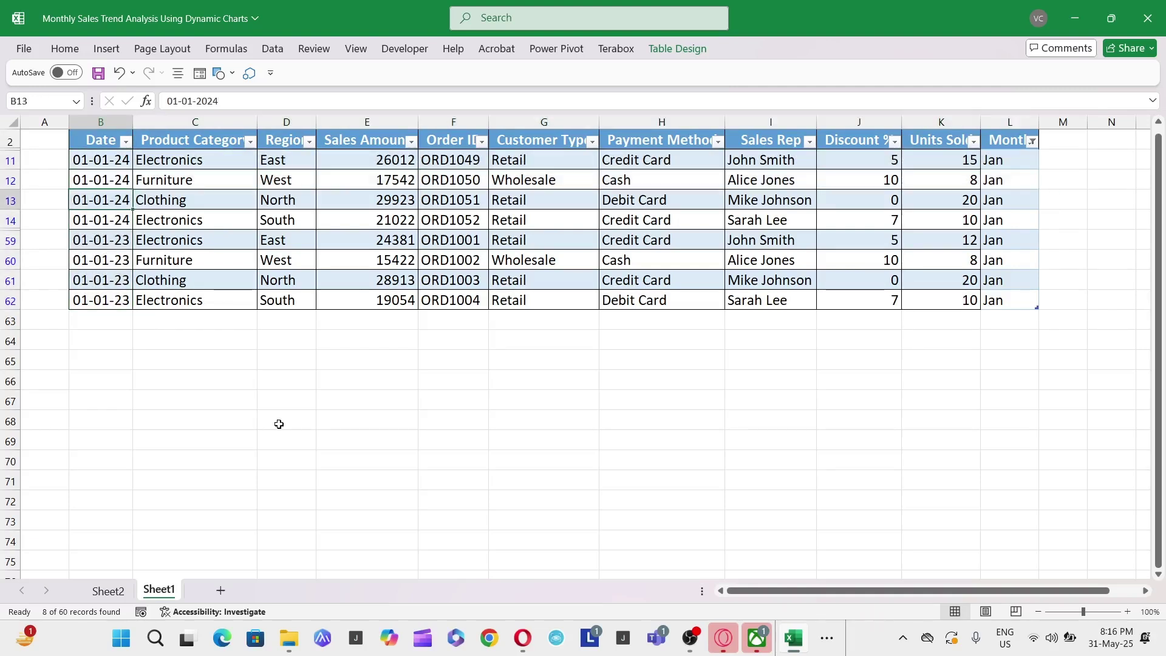
pyautogui.hotkey('ctrl', 'shift', 'Right')
# Select the four January 2023 records, rows 59 to 62, to compare them with the January 2024 records.
pyautogui.press('Down')
pyautogui.press('Down')
pyautogui.hotkey('ctrl', 'shift', 'Right')
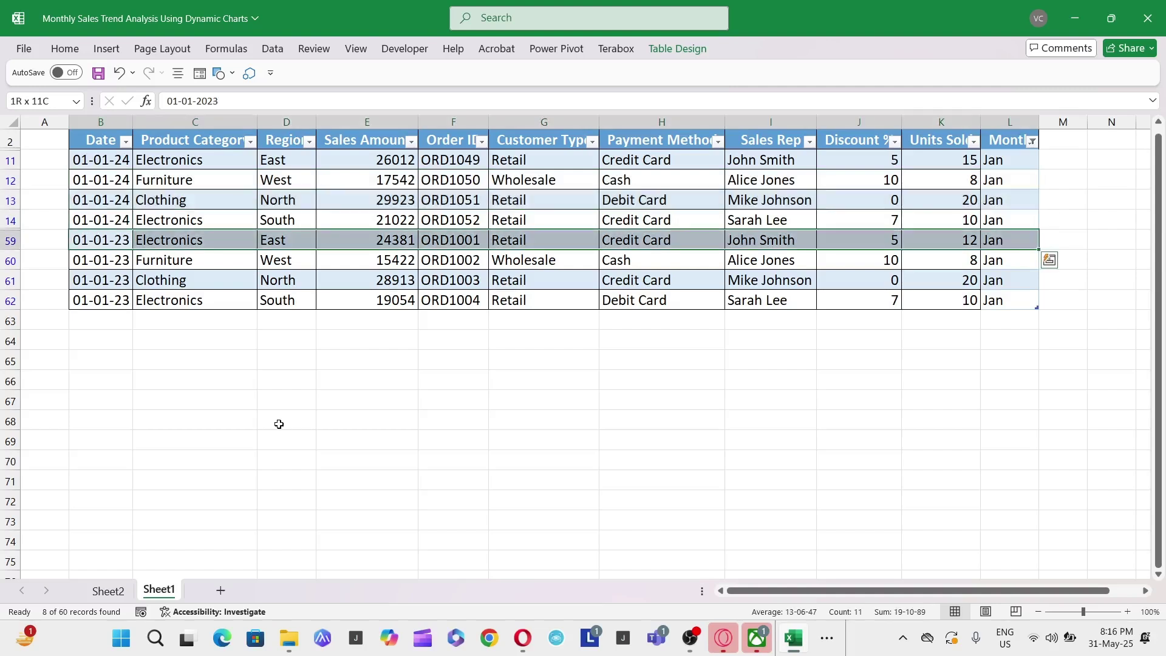
pyautogui.hotkey('shift', 'Down')
pyautogui.hotkey('shift', 'Down')
pyautogui.hotkey('shift', 'Down')
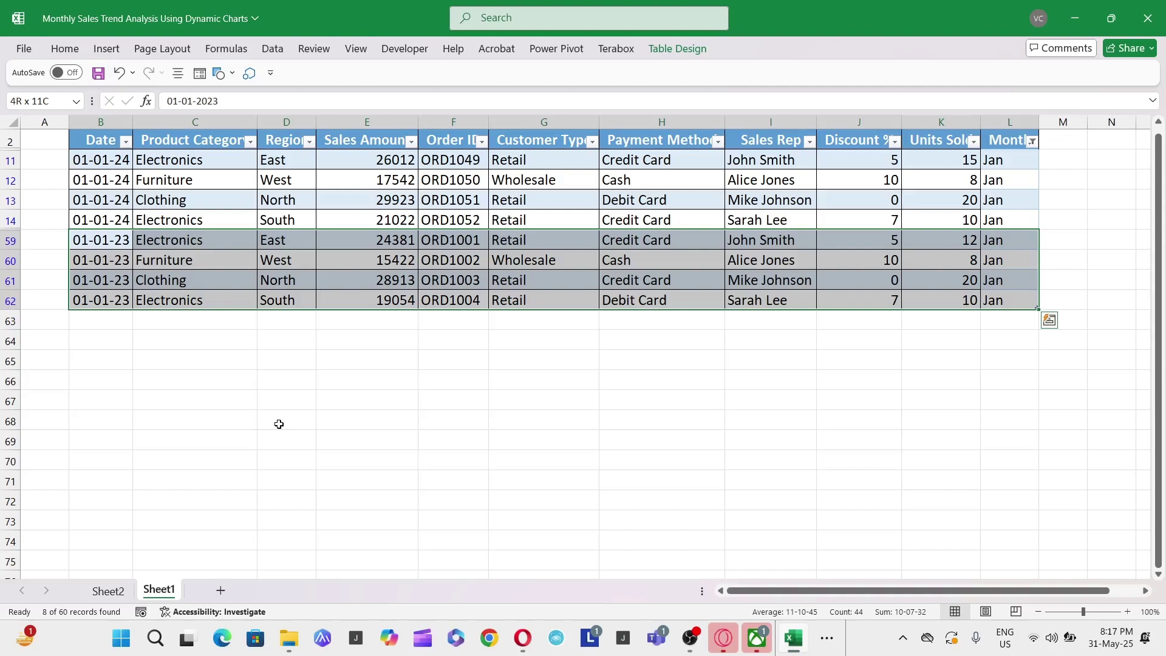
# Extend the Month filter on Sheet1 to include Feb and Mar along with Jan.
pyautogui.click(108, 594)
pyautogui.click(163, 589)
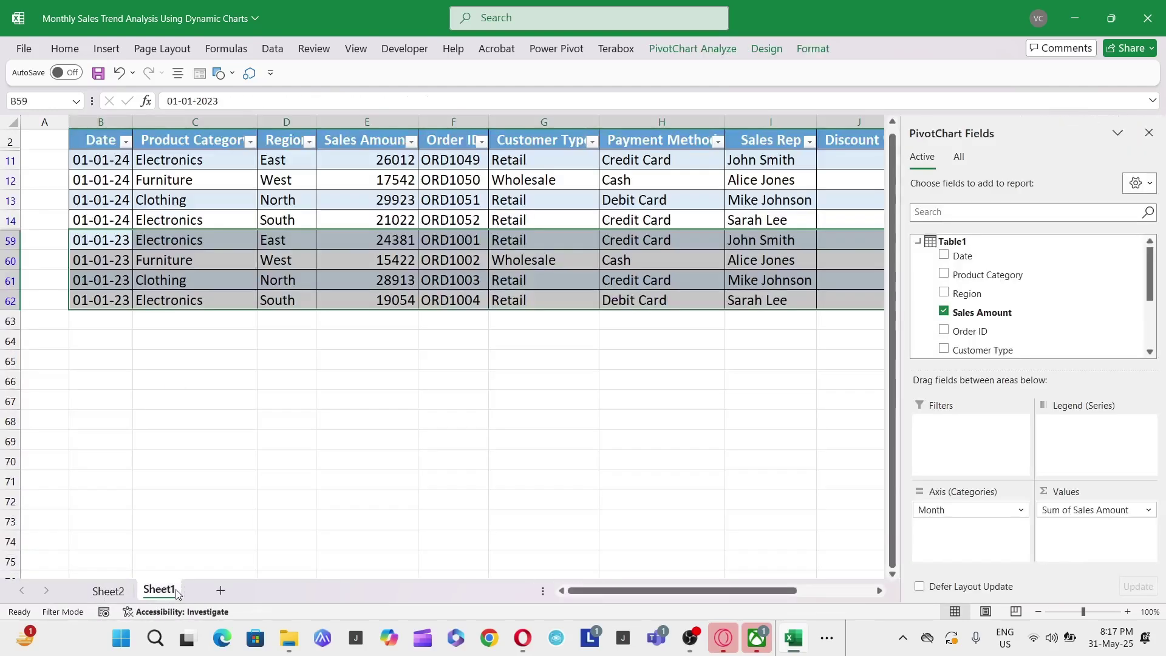
pyautogui.click(1032, 141)
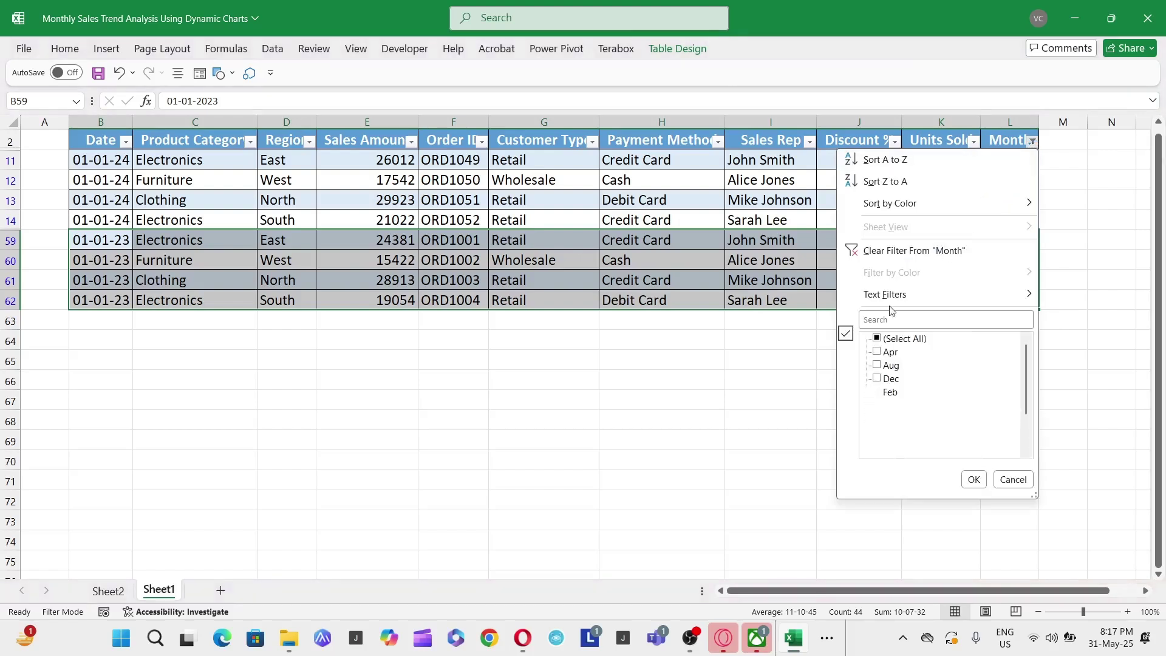
pyautogui.click(889, 393)
pyautogui.click(888, 447)
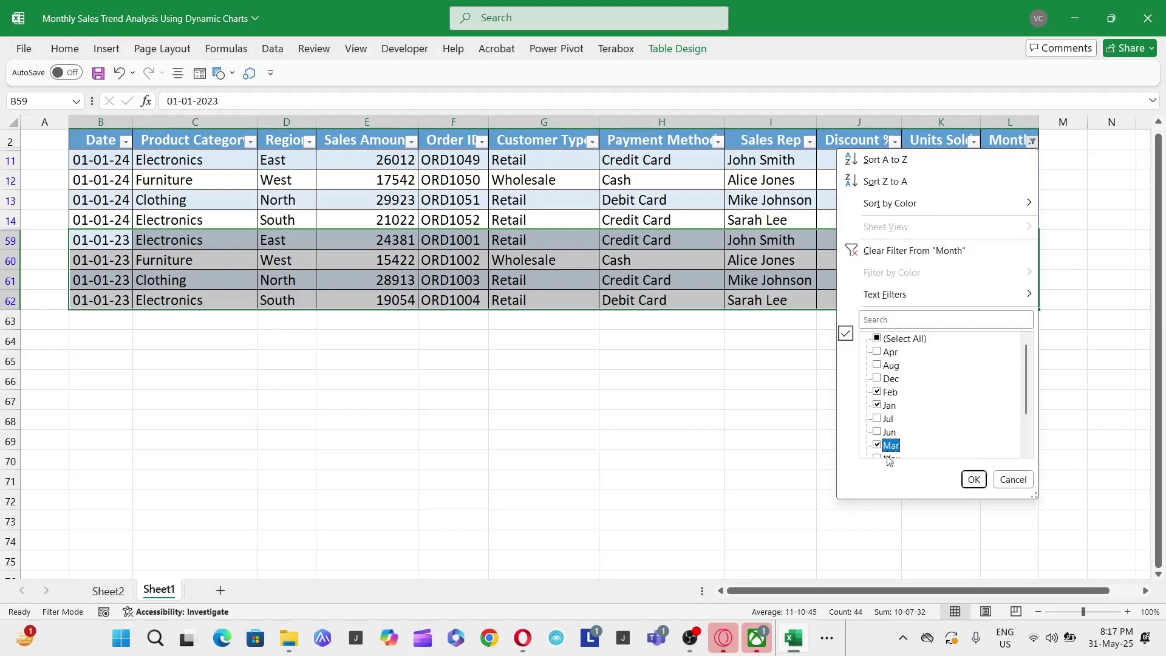
pyautogui.click(973, 479)
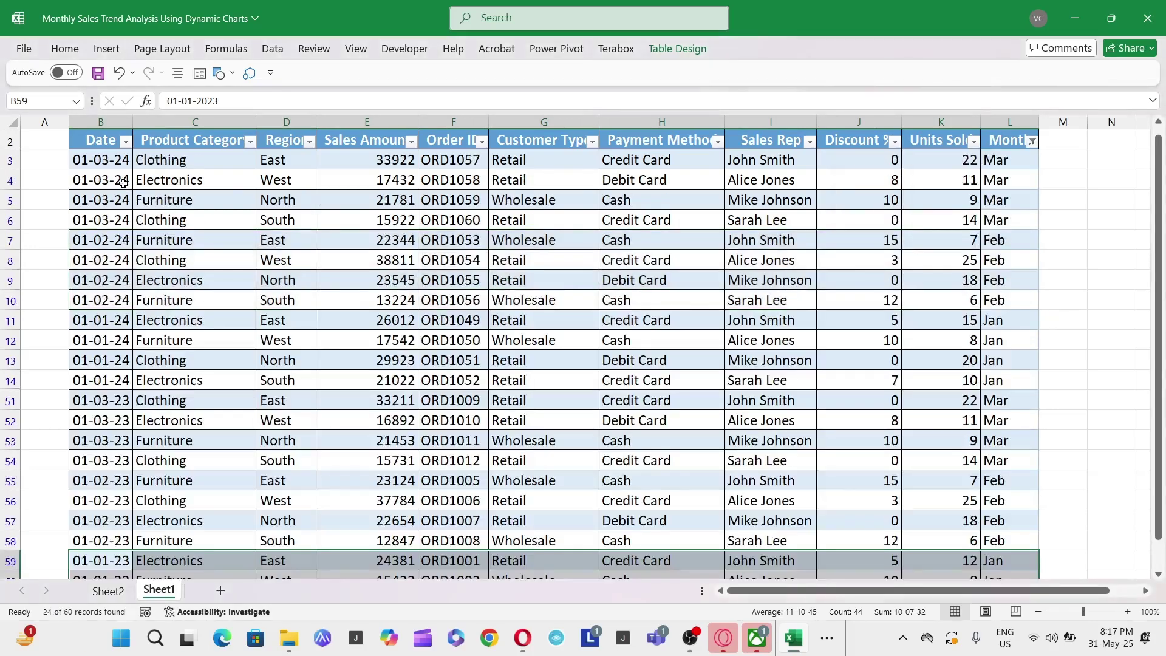
# Compare the January to March dates of 2024 and 2023 in the Date column of the filtered table.
pyautogui.moveTo(108, 159); pyautogui.dragTo(101, 447)
pyautogui.scroll(-2, 100, 429)
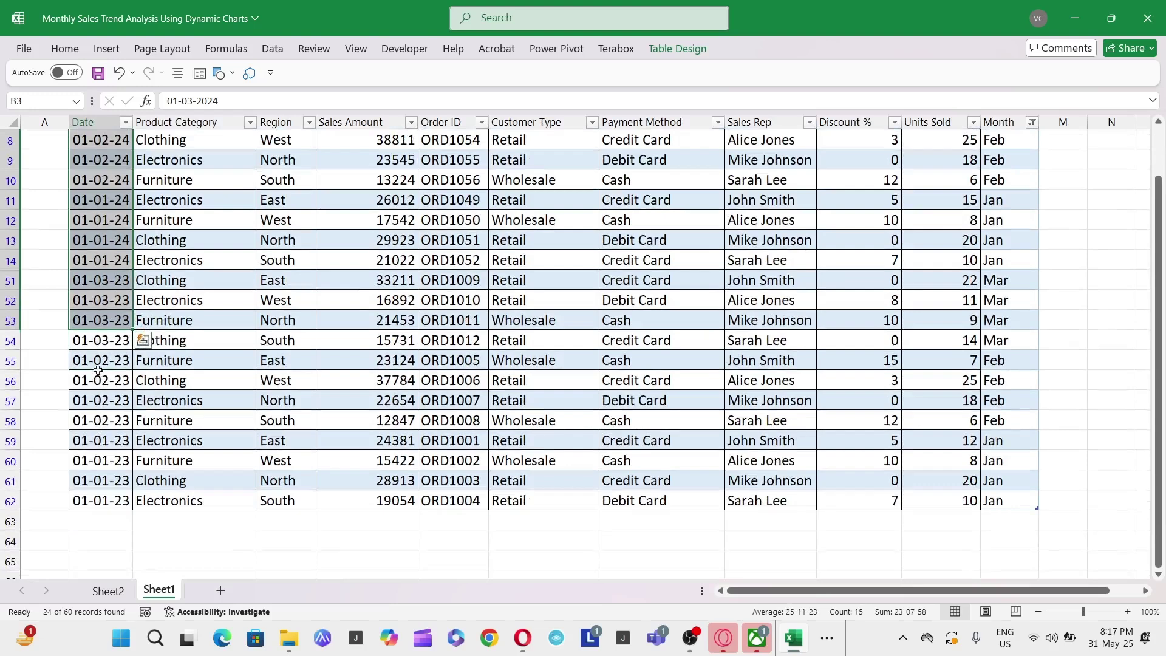
pyautogui.click(106, 314)
pyautogui.scroll(2, 104, 389)
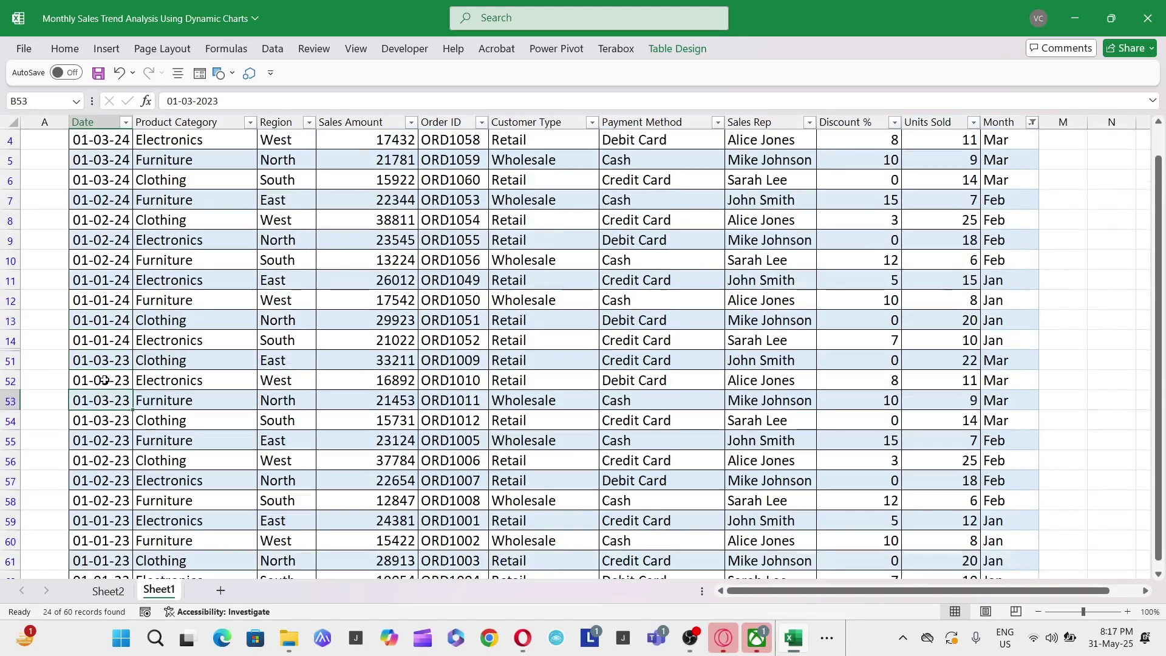
pyautogui.click(107, 160)
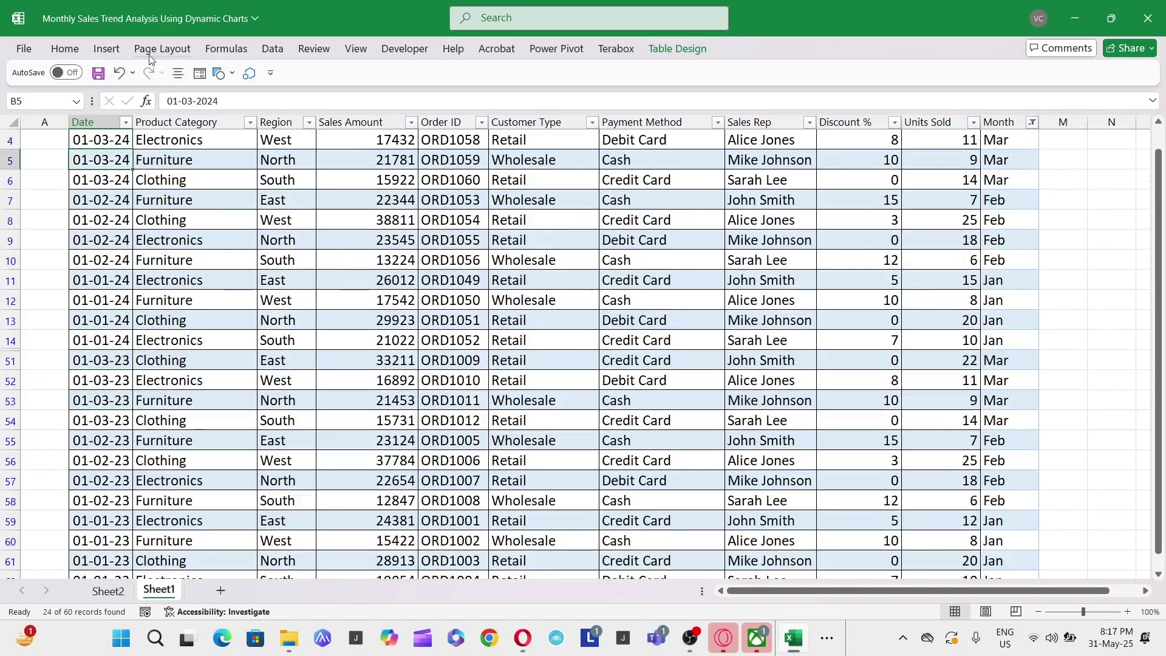
# Filter the Date column to show only the 2023 records among the January to March rows.
pyautogui.scroll(1, 125, 162)
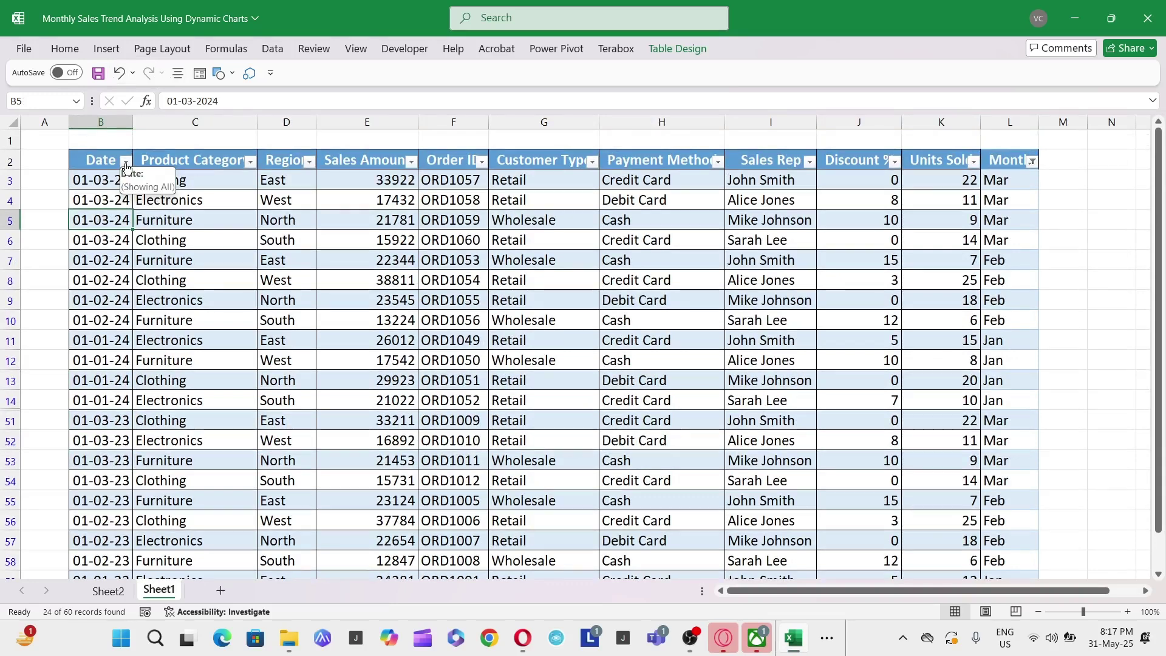
pyautogui.click(125, 161)
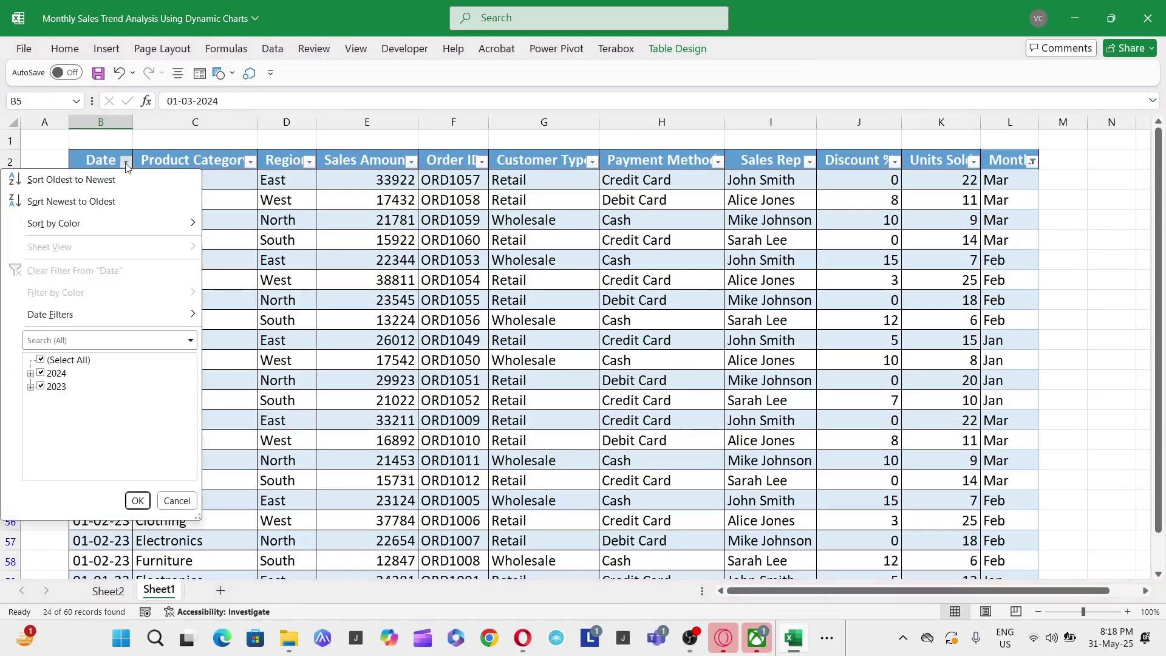
pyautogui.click(31, 374)
pyautogui.click(30, 427)
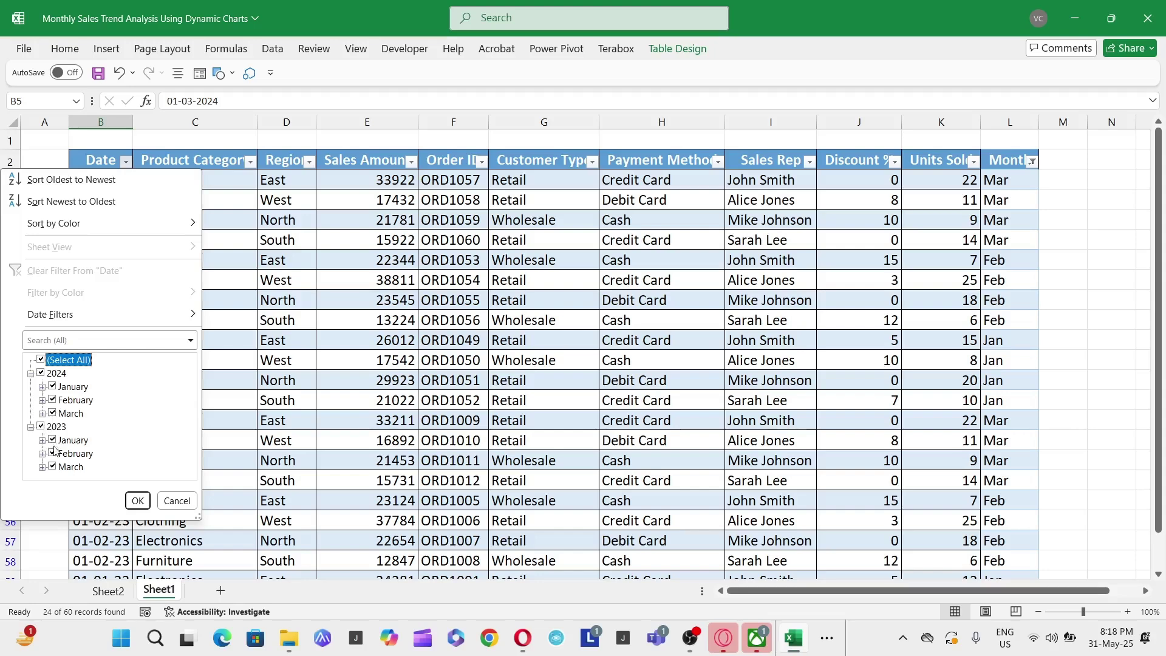
pyautogui.click(41, 359)
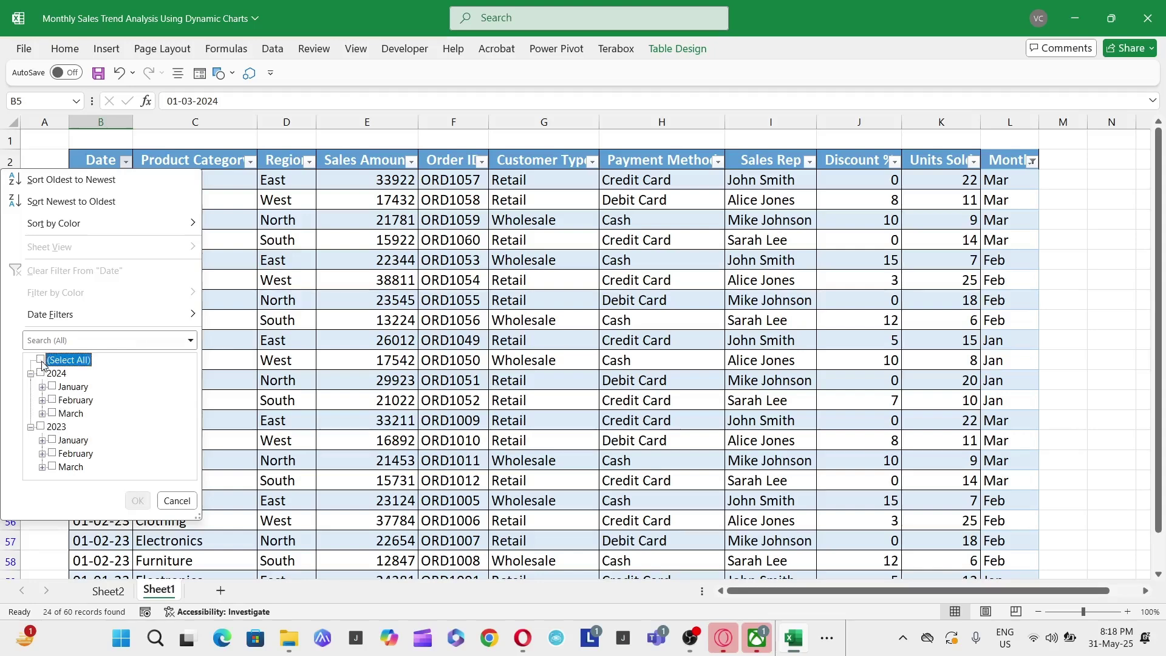
pyautogui.click(41, 426)
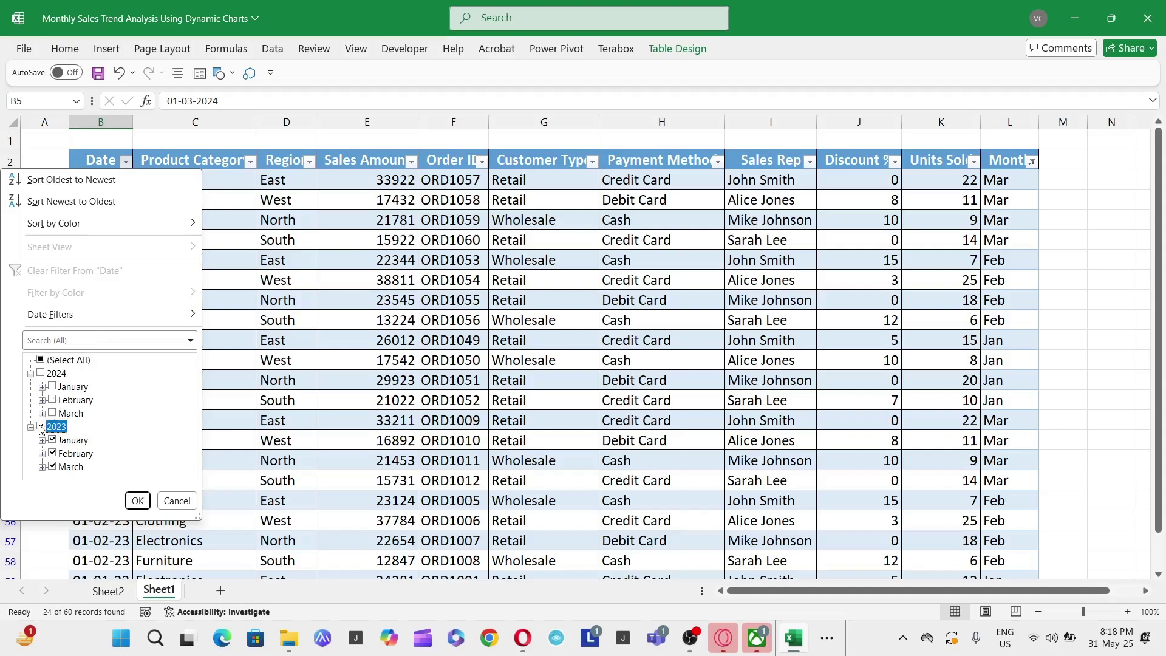
pyautogui.click(138, 501)
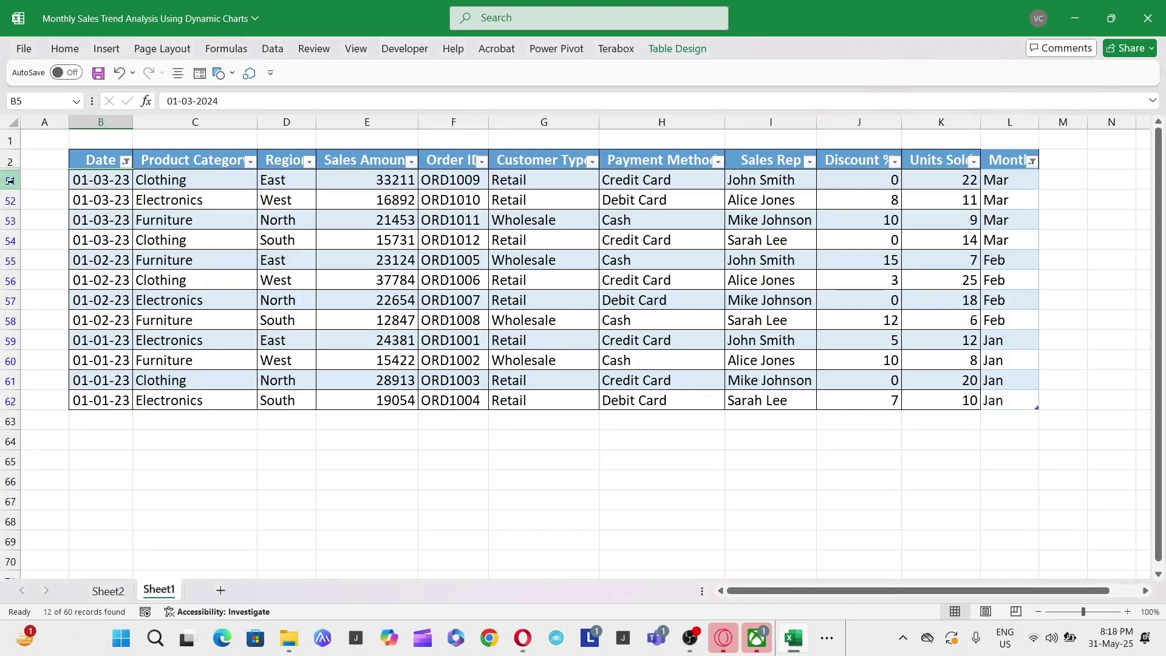
# Delete the filtered January to March 2023 records, rows 51 to 62, from the sales table.
pyautogui.moveTo(10, 180); pyautogui.dragTo(2, 401)
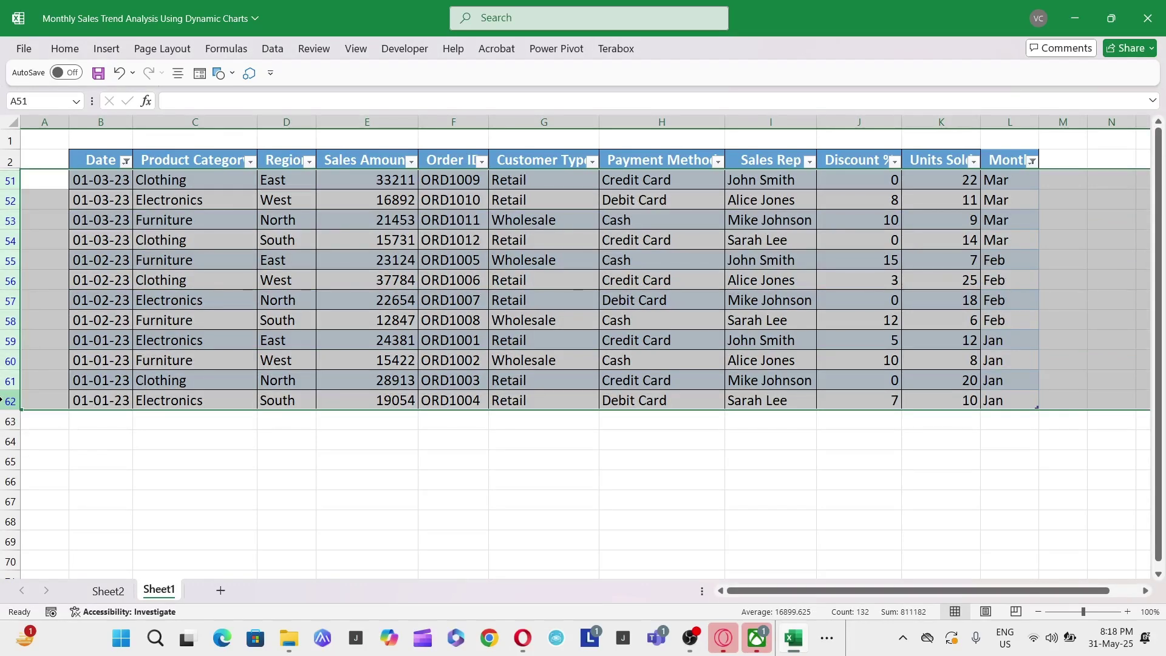
pyautogui.press('Delete')
pyautogui.hotkey('alt', 'a')
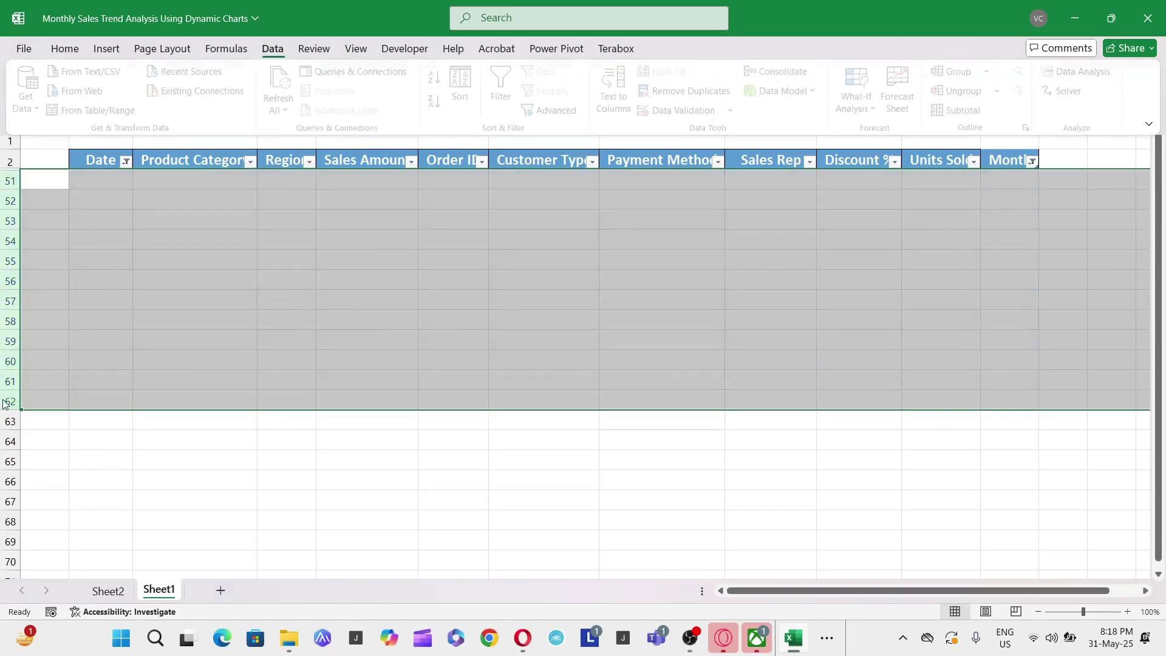
pyautogui.press('Escape')
pyautogui.press('Escape')
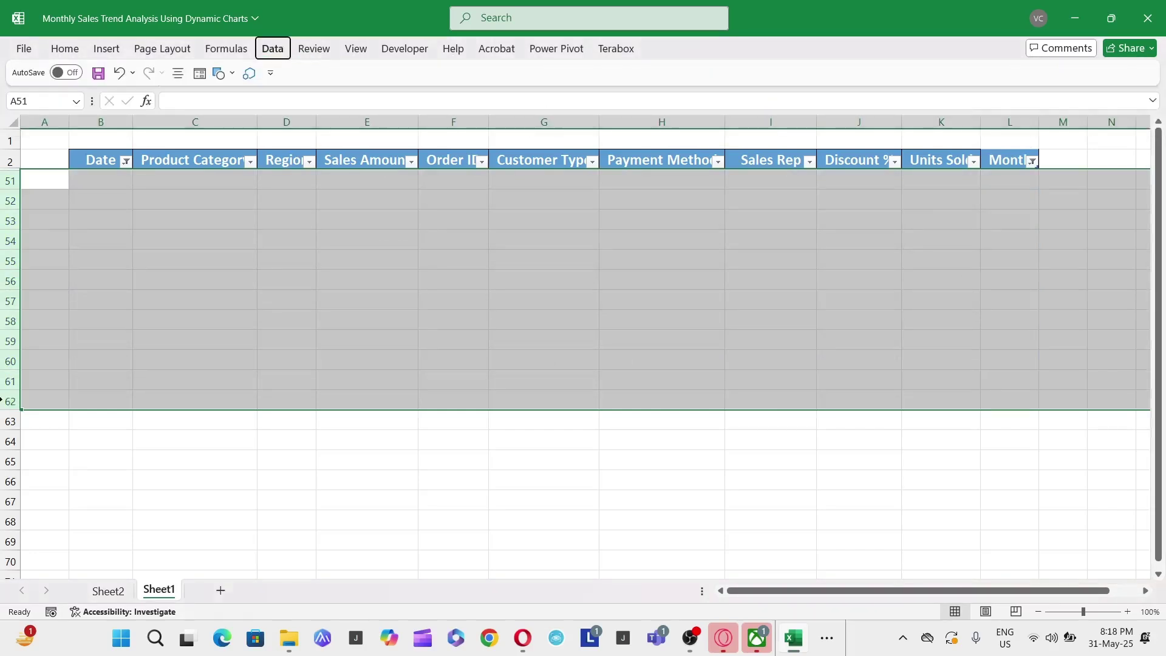
# Restore all months in the Month column filter of the sales table.
pyautogui.hotkey('ctrl', 'Home')
pyautogui.hotkey('alt', 'a')
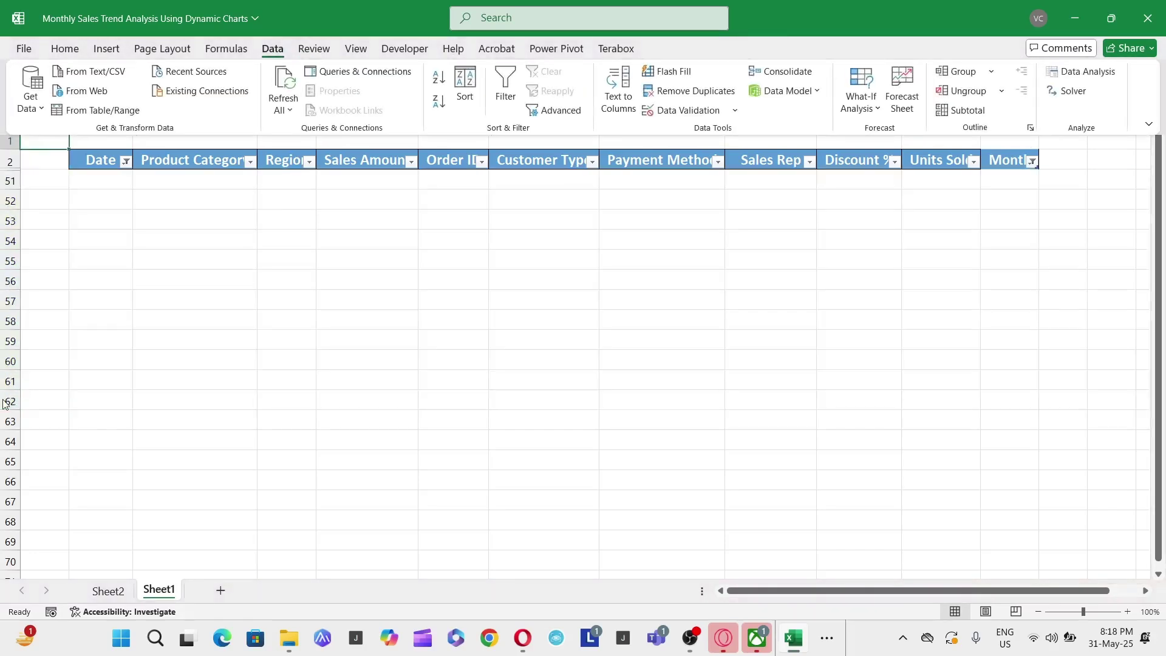
pyautogui.press('Escape')
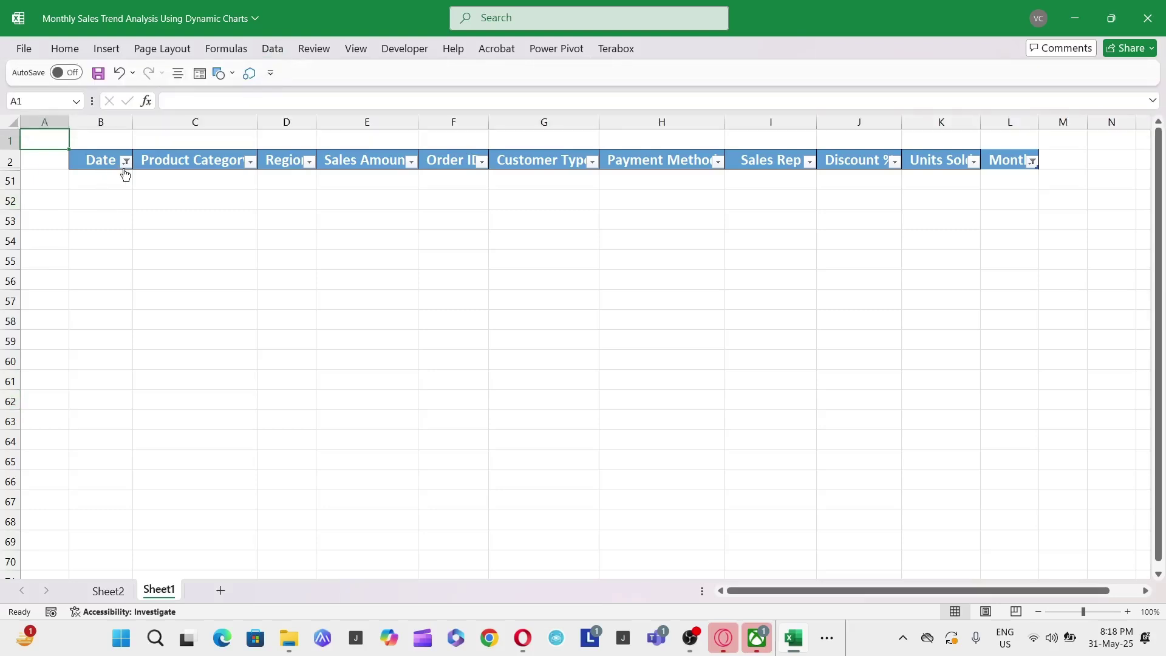
pyautogui.click(1109, 202)
pyautogui.click(1032, 160)
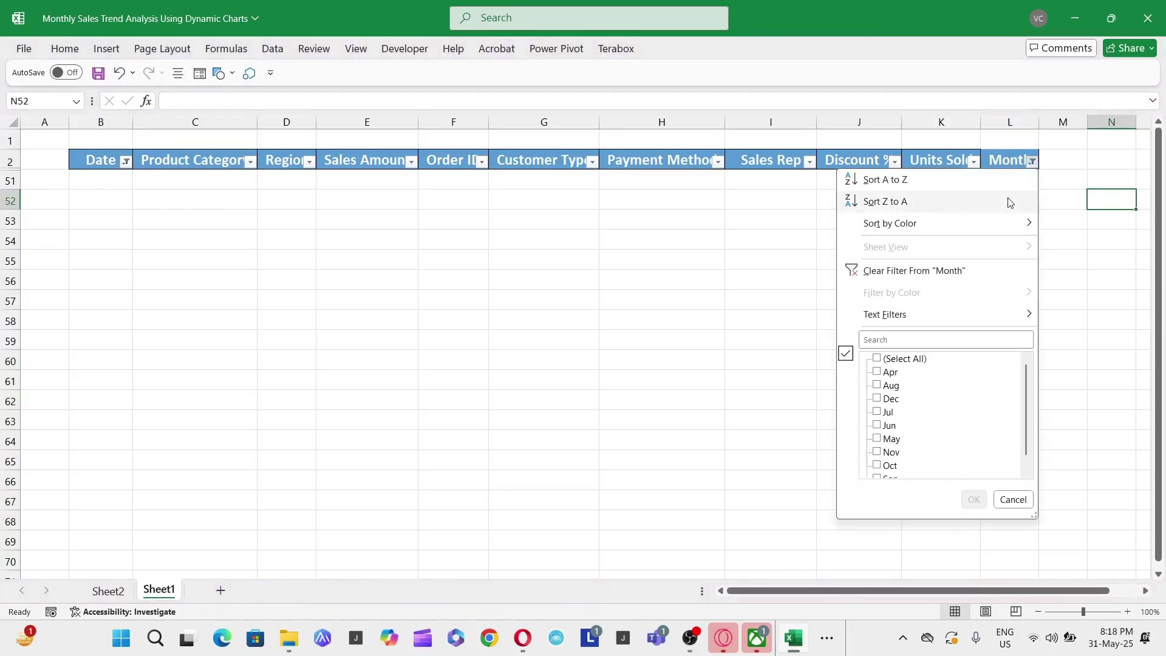
pyautogui.click(876, 359)
pyautogui.click(974, 500)
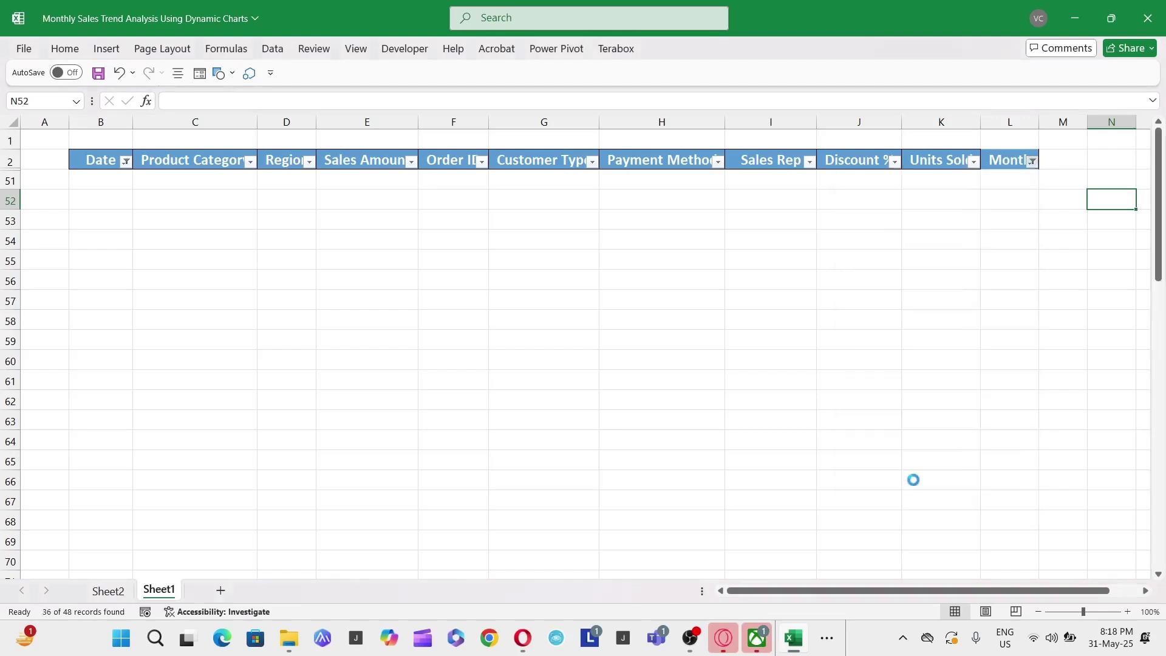
# Restore all dates in the Date column filter so both 2023 and 2024 are included.
pyautogui.click(161, 245)
pyautogui.click(126, 160)
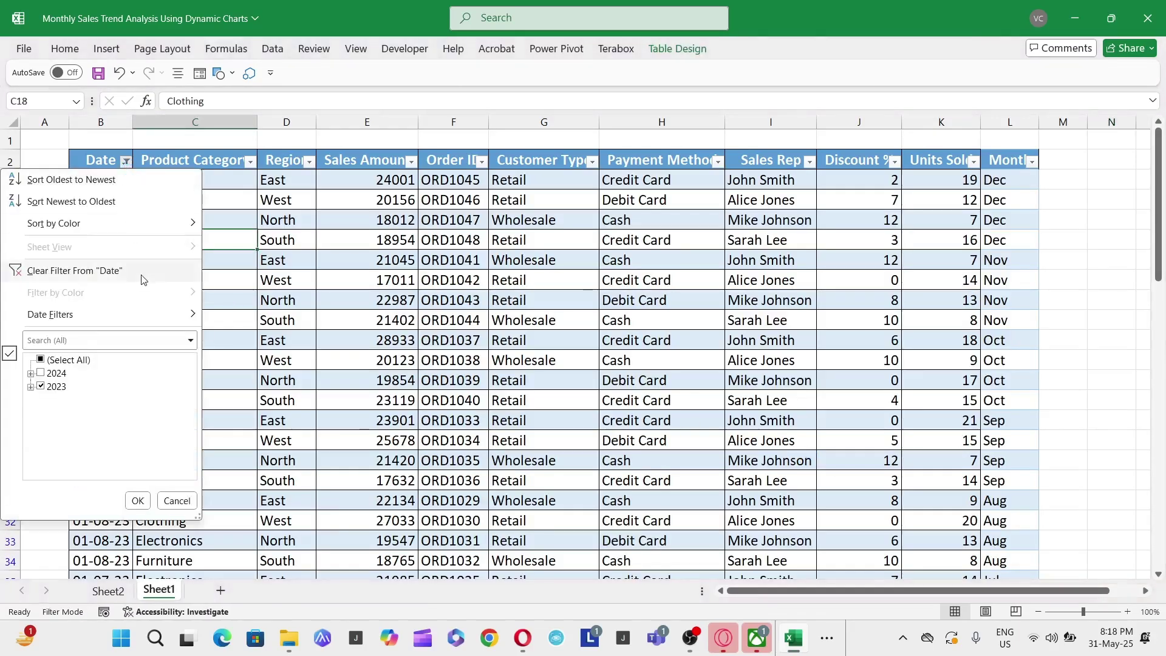
pyautogui.click(68, 361)
pyautogui.click(137, 500)
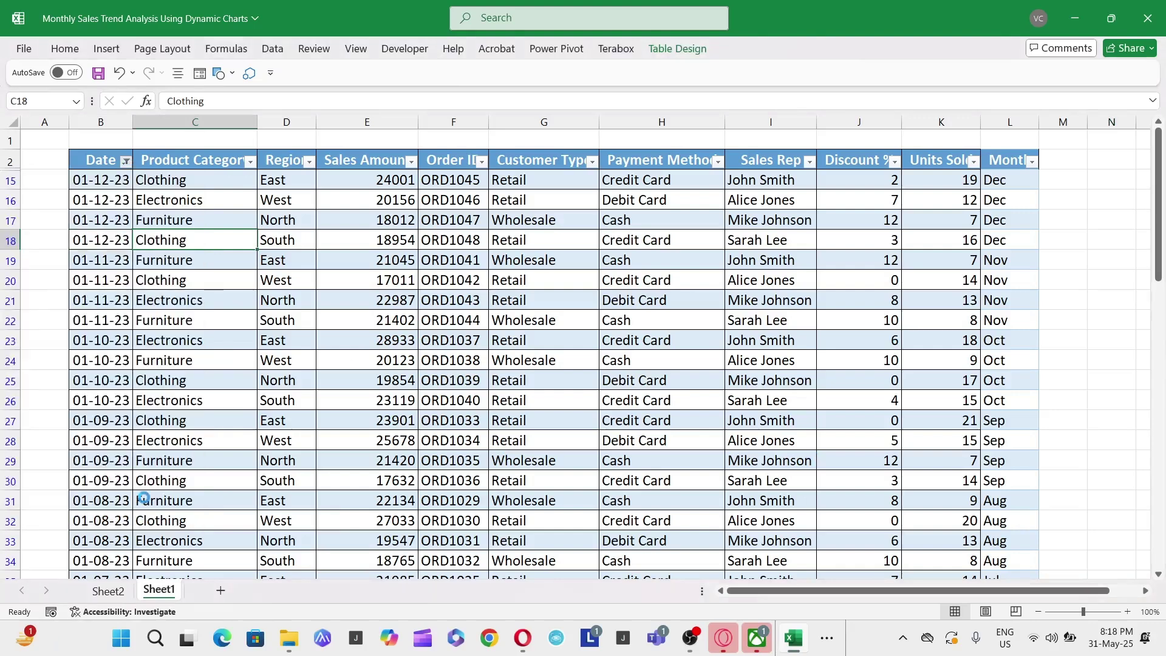
# Refresh the monthly sales PivotTable on Sheet2 from the cleaned sales table.
pyautogui.click(112, 590)
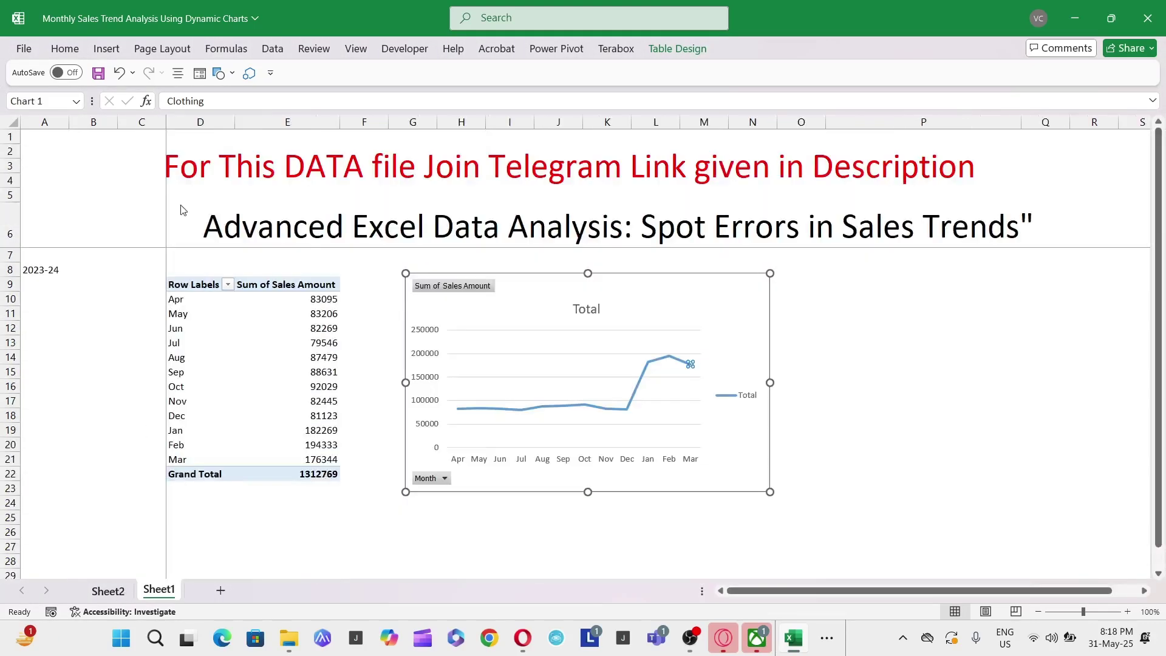
pyautogui.rightClick(229, 313)
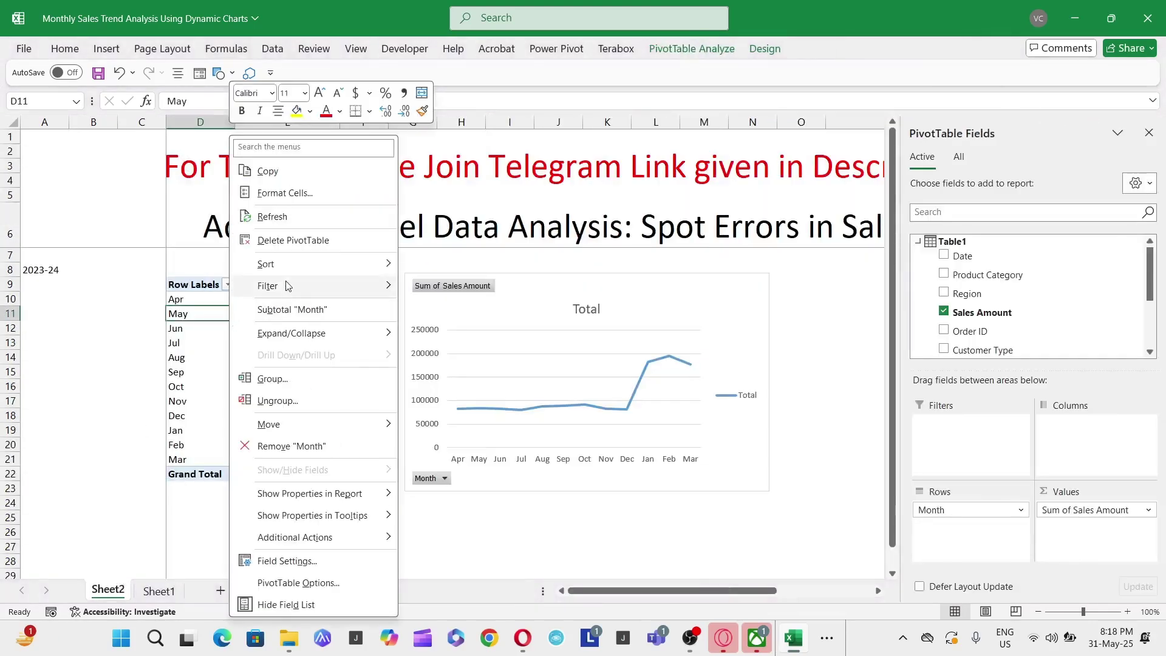
pyautogui.click(272, 216)
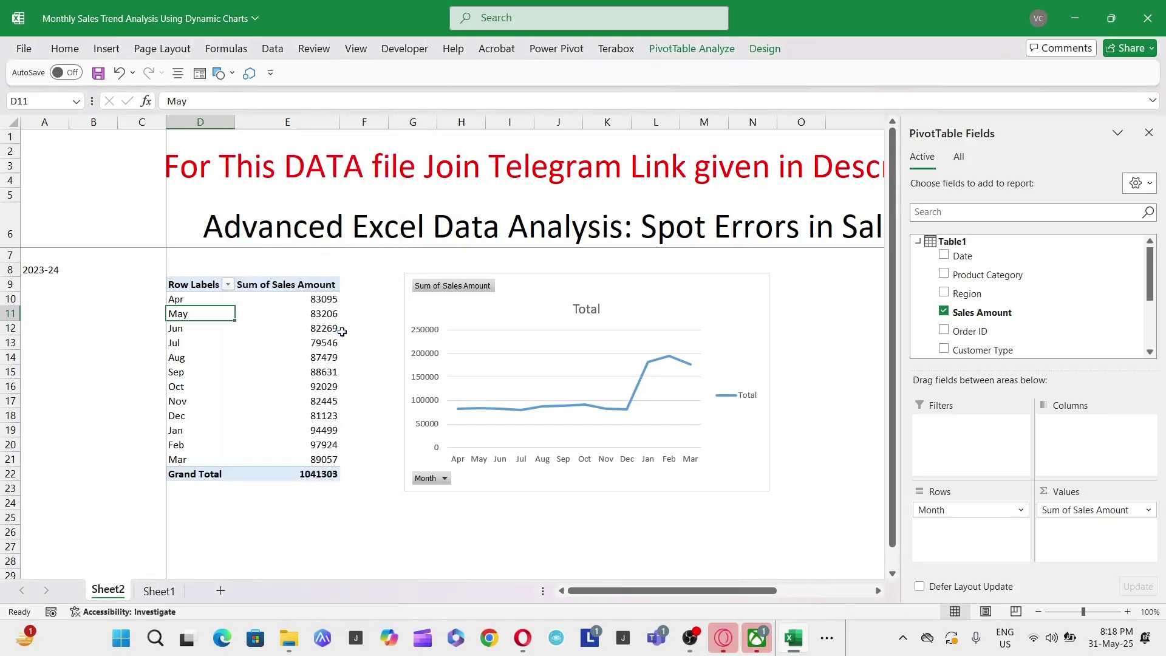
# Examine the refreshed sales trend line in the PivotChart, checking the December, October, January and February points.
pyautogui.click(628, 369)
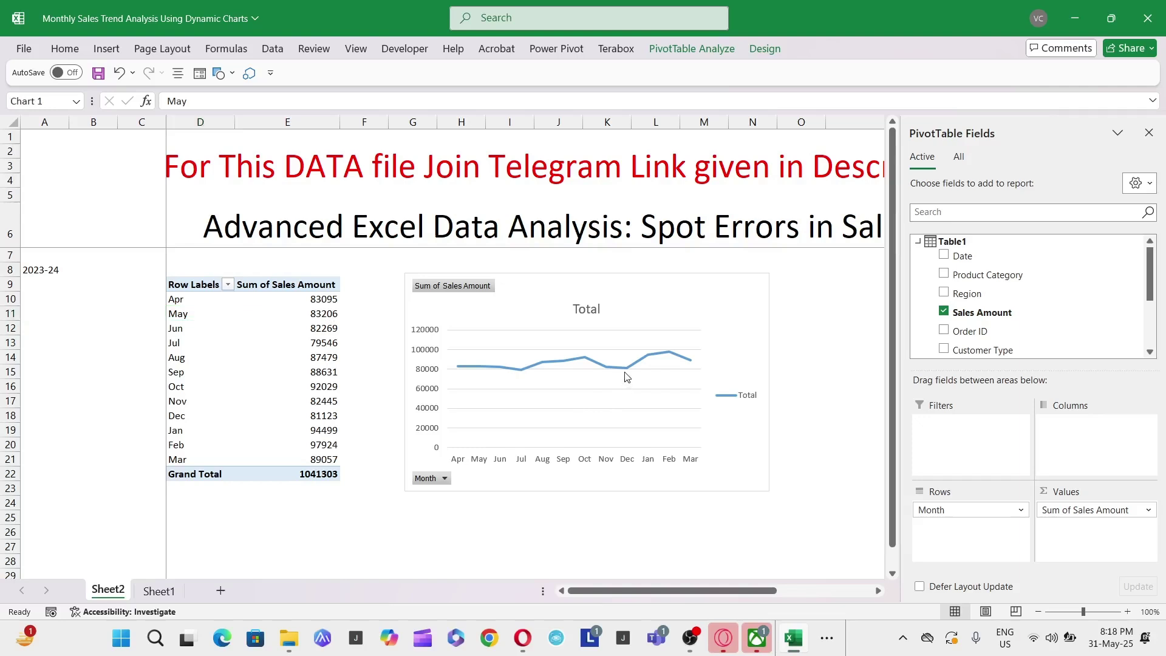
pyautogui.click(628, 368)
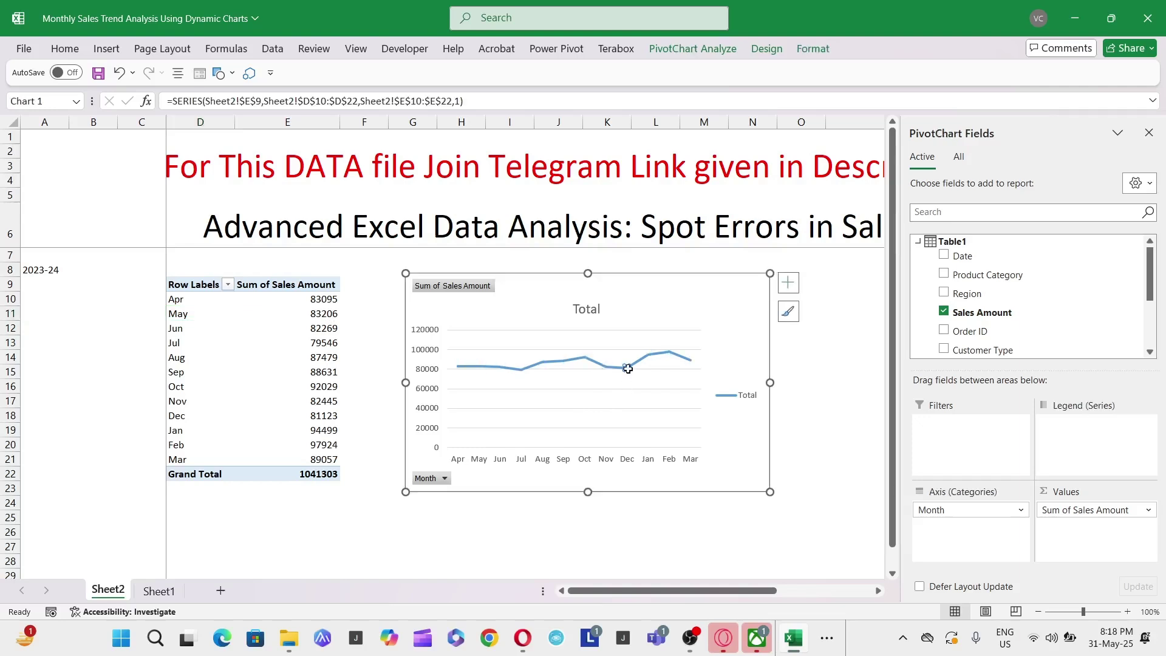
pyautogui.click(585, 358)
pyautogui.click(646, 363)
pyautogui.click(668, 354)
pyautogui.click(585, 357)
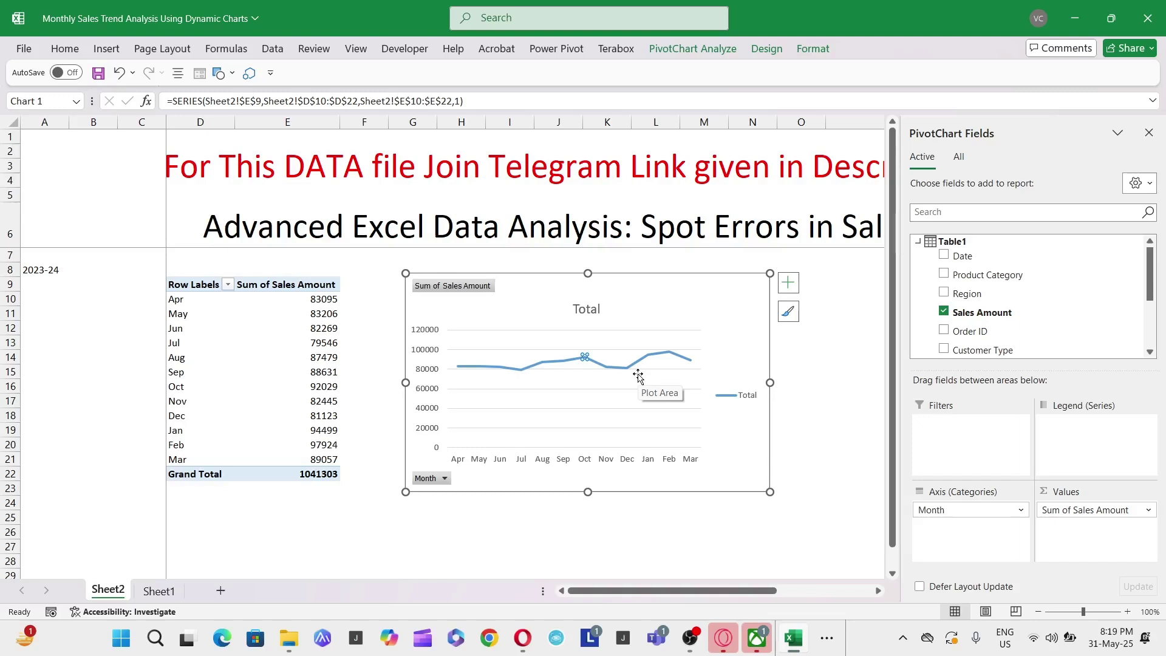
pyautogui.click(797, 592)
pyautogui.moveTo(797, 592); pyautogui.dragTo(657, 592)
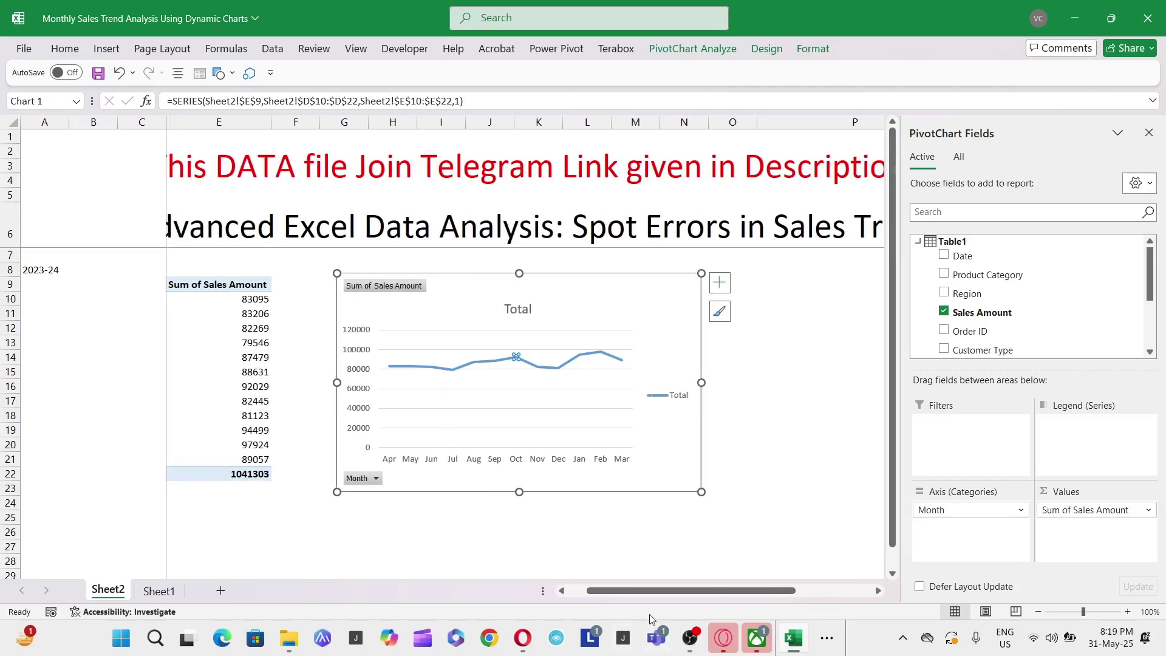
pyautogui.moveTo(682, 593); pyautogui.dragTo(667, 594)
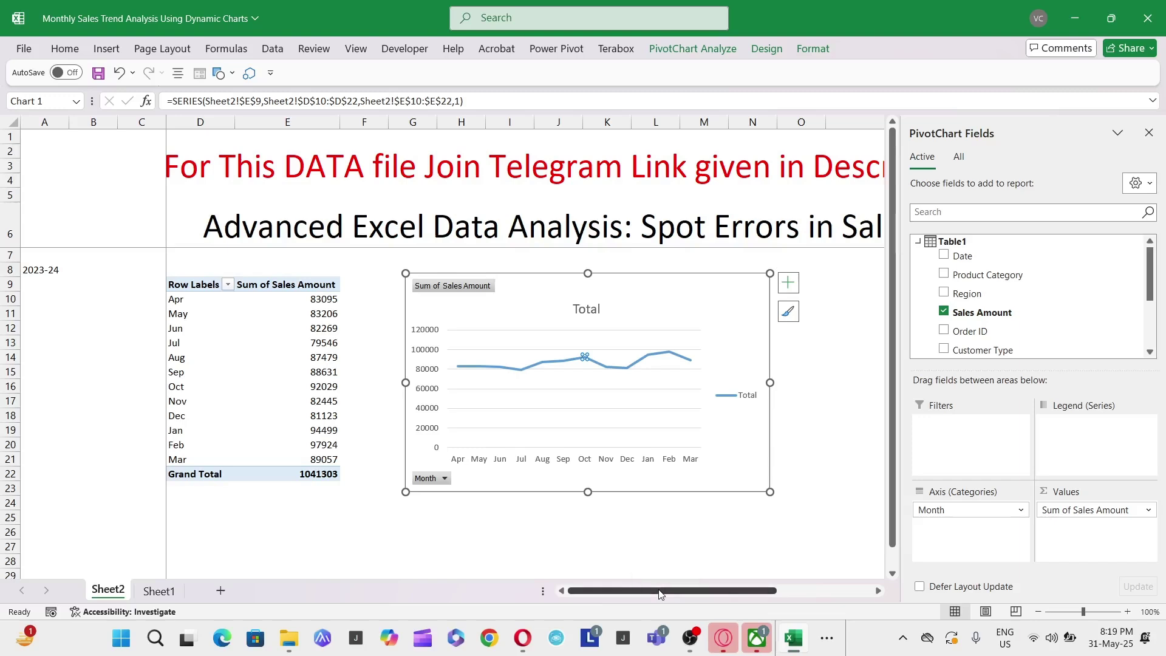
pyautogui.click(606, 181)
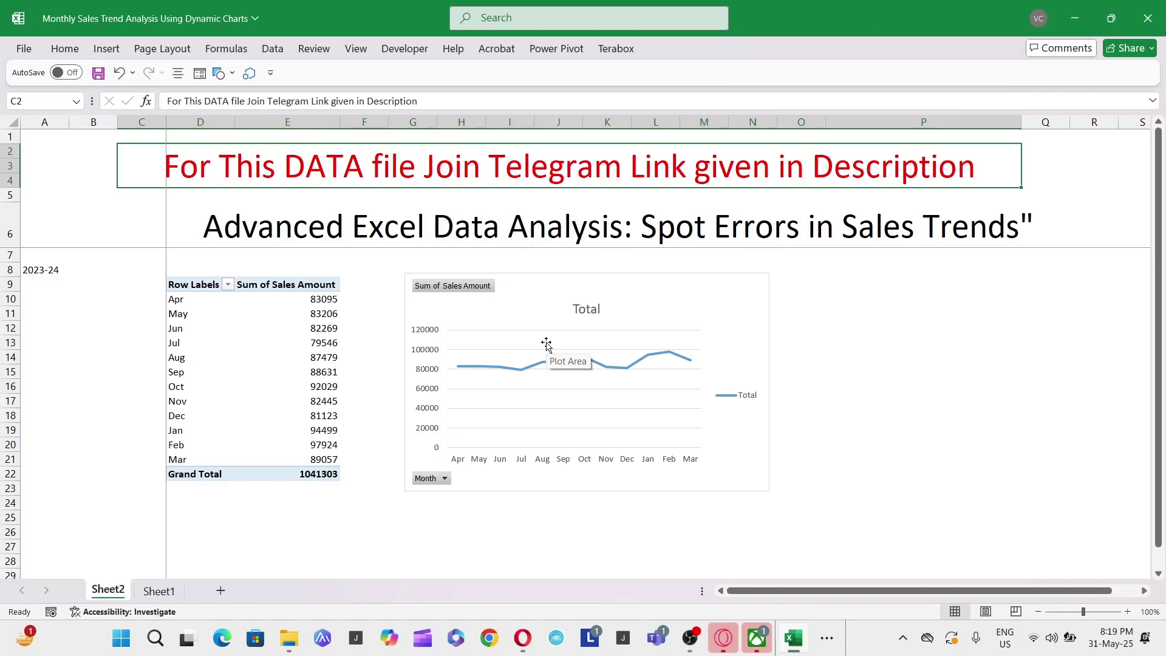
pyautogui.hotkey('alt', 'Tab')
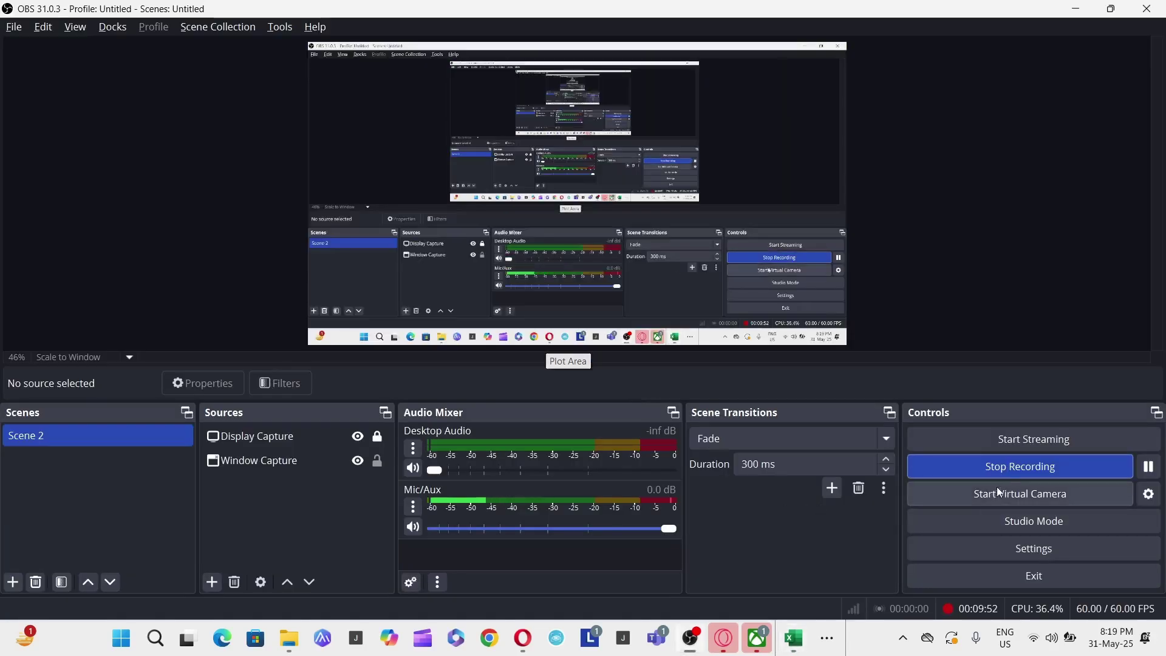